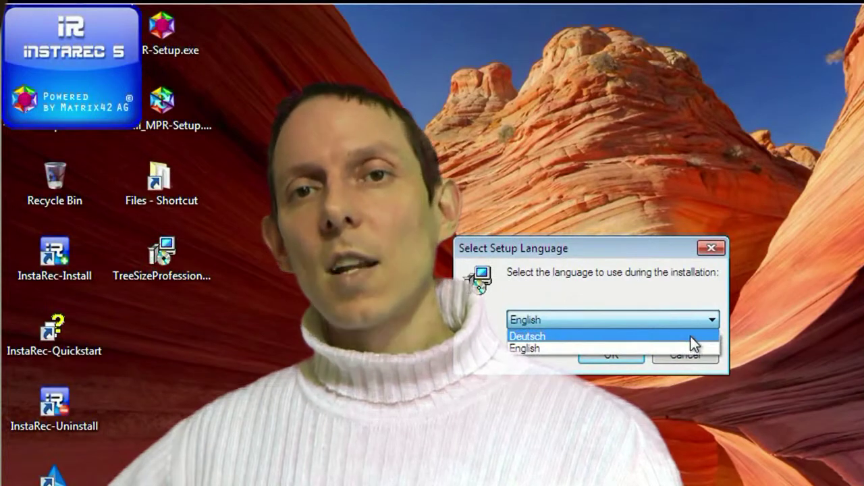
- Set the TreeSize Professional setup language to Deutsch, proceed past the welcome page and accept the licence agreement
left_click(690, 335)
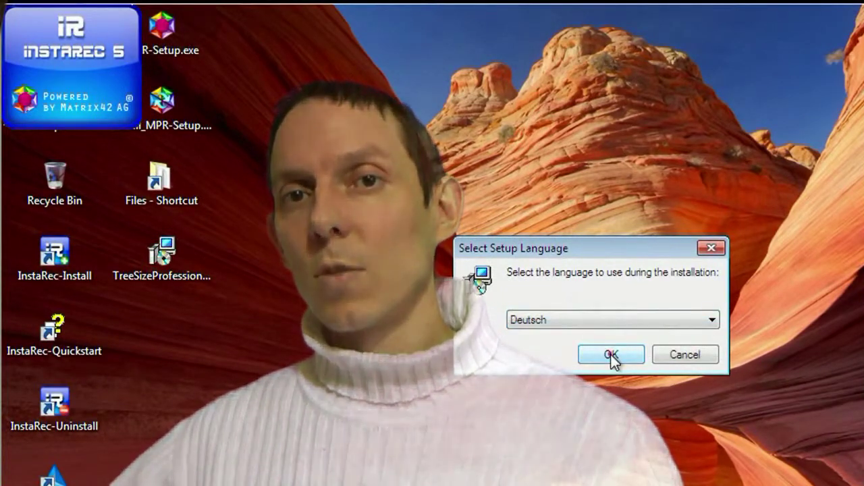
left_click(611, 355)
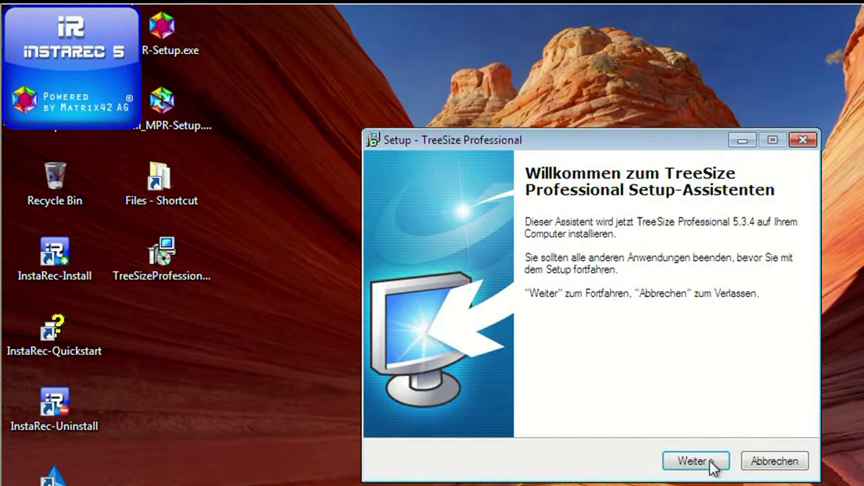
left_click(695, 461)
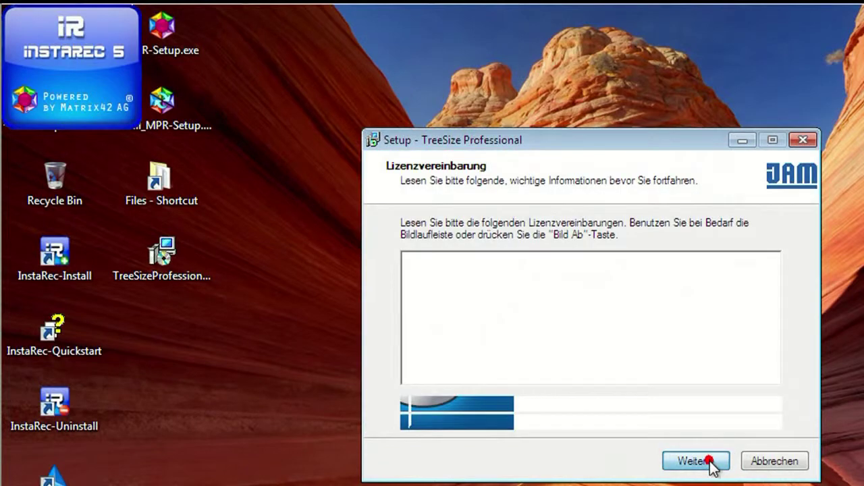
left_click(420, 404)
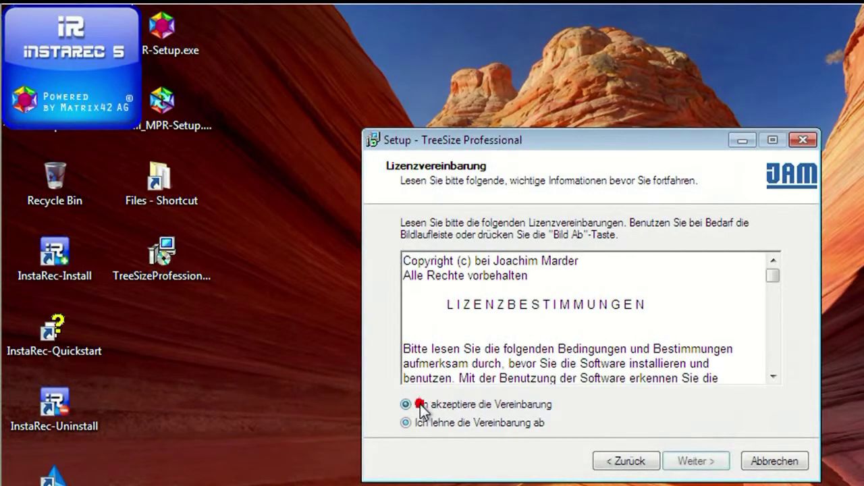
left_click(684, 464)
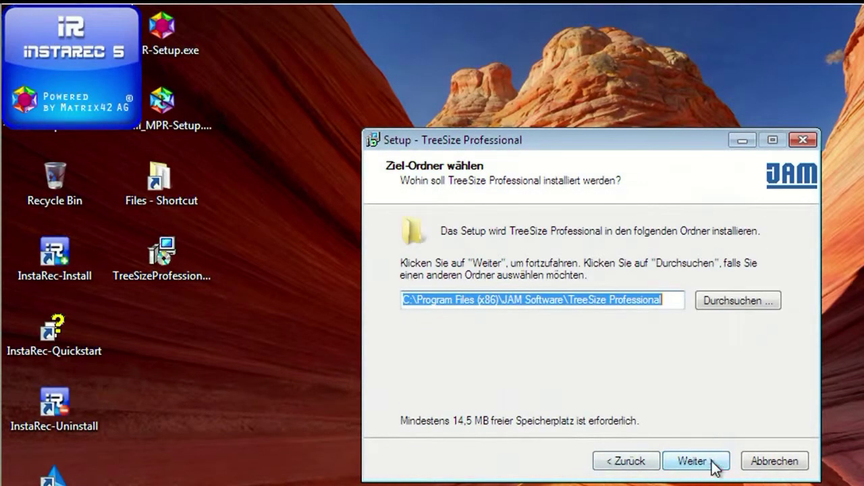
- Install TreeSize Professional with the default destination and Start menu folders, including a desktop icon
left_click(669, 300)
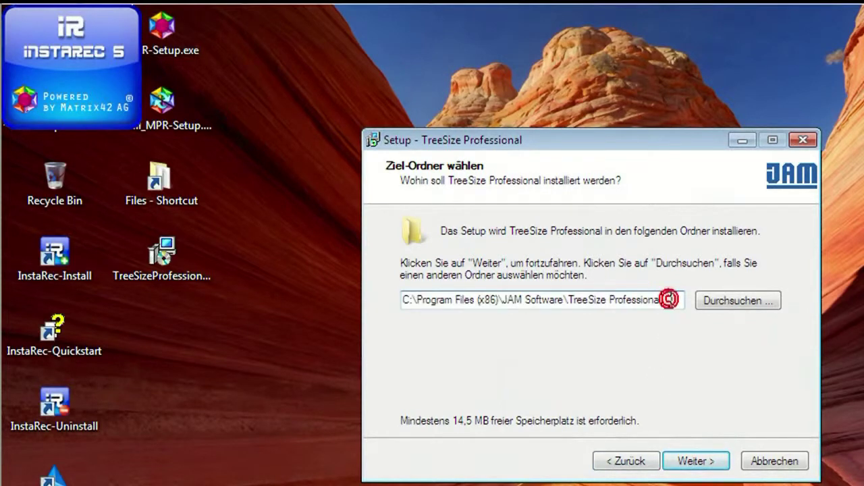
left_click(698, 463)
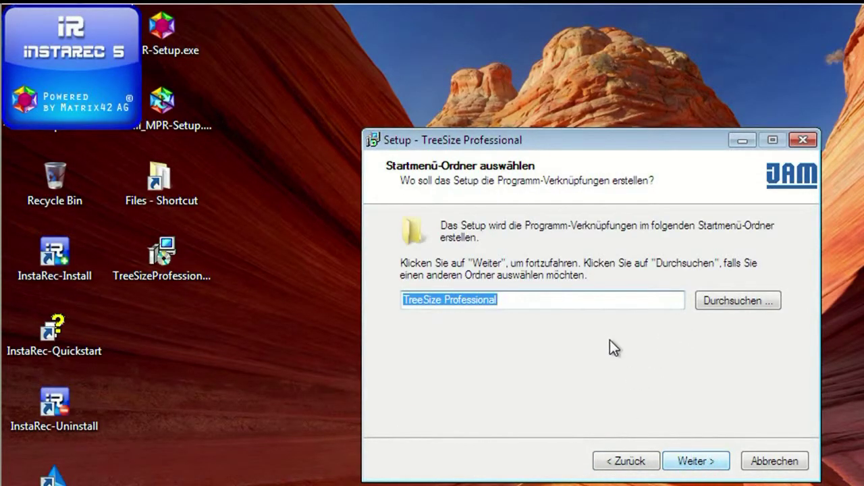
left_click(696, 462)
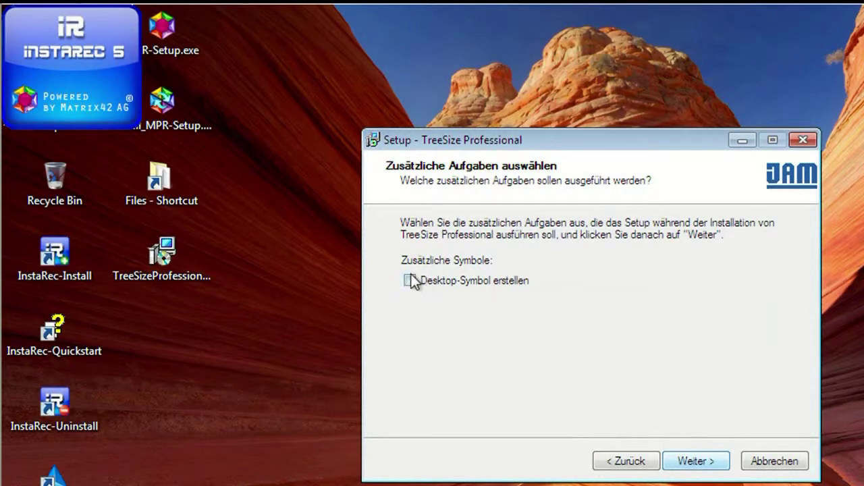
left_click(696, 462)
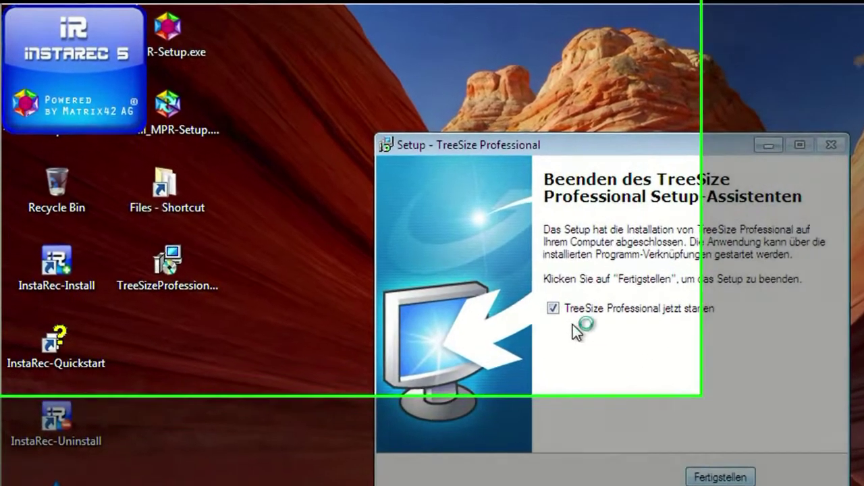
- Finish the setup without launching TreeSize Professional, and save the recorded installation script while exiting the recorder
left_click(534, 297)
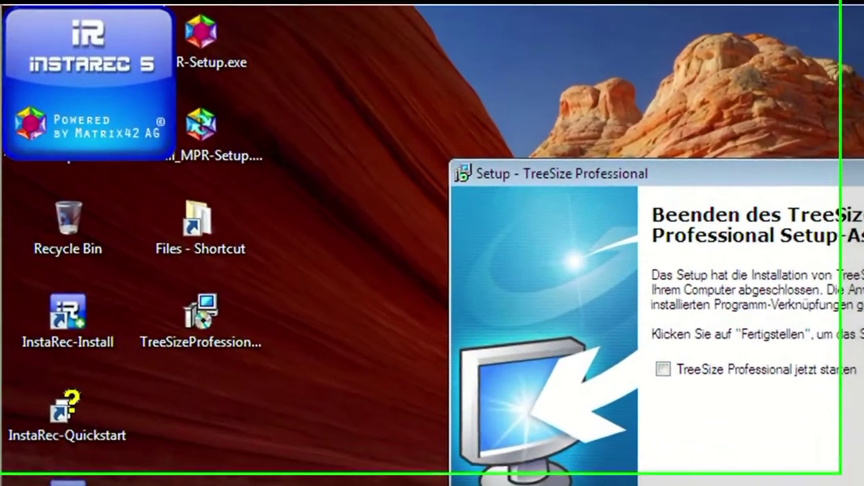
key("Return")
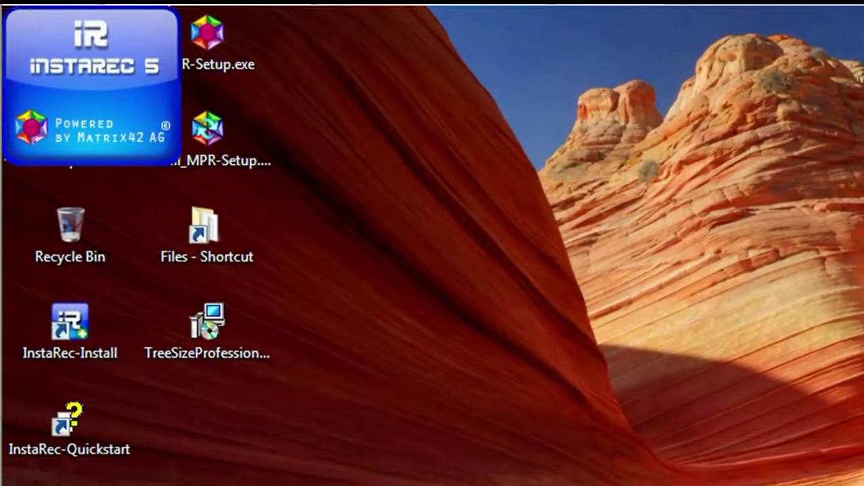
left_click(94, 88)
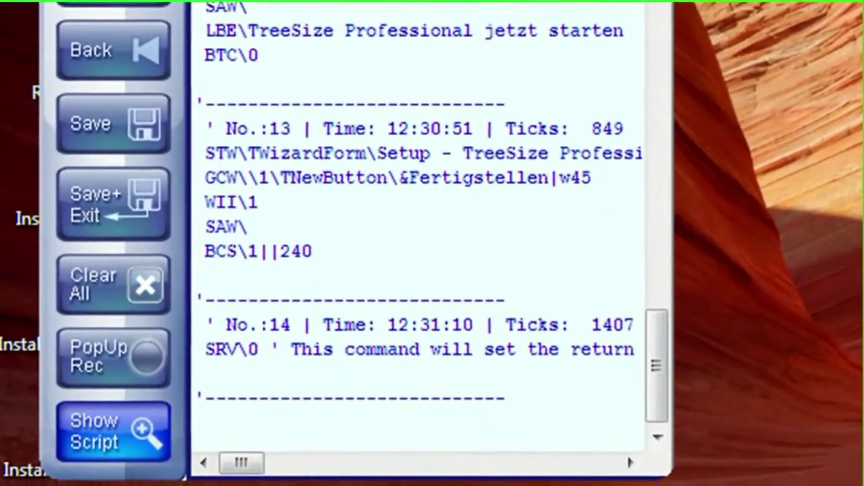
left_click(94, 204)
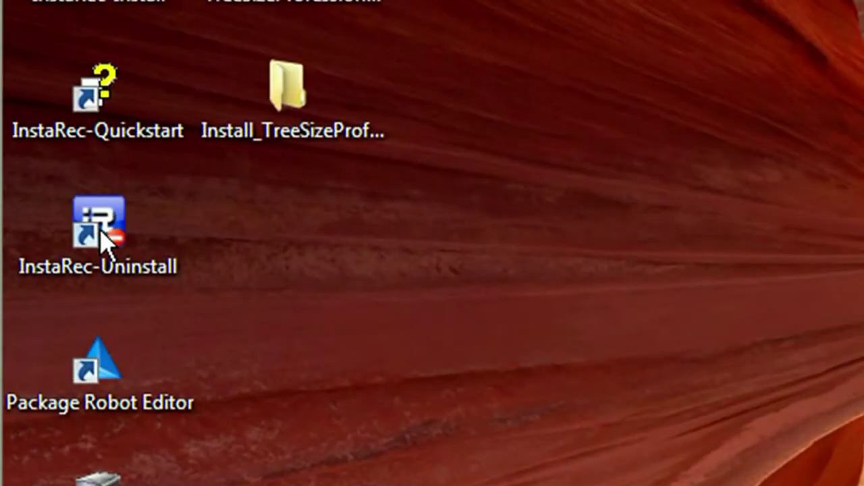
- Start an InstaRec uninstall recording for TreeSize Professional 5.3.4, filtering by "tre" and choosing the regular Uninstall action with the default target folder
double_click(101, 230)
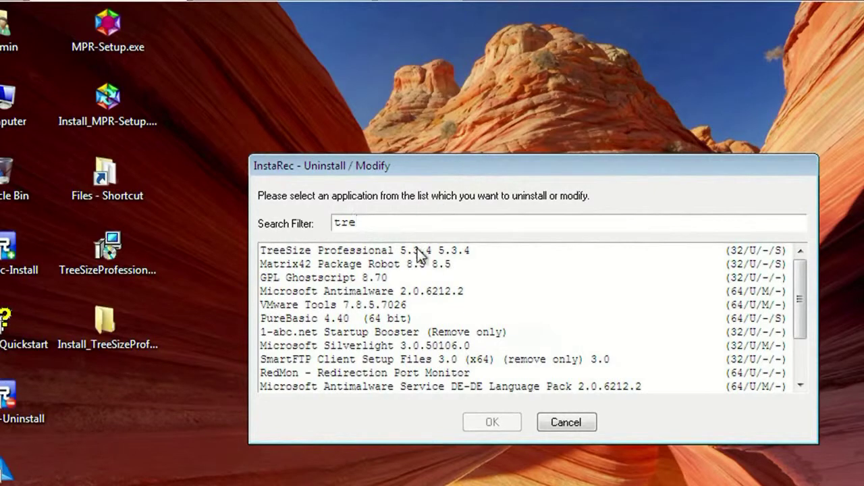
double_click(420, 252)
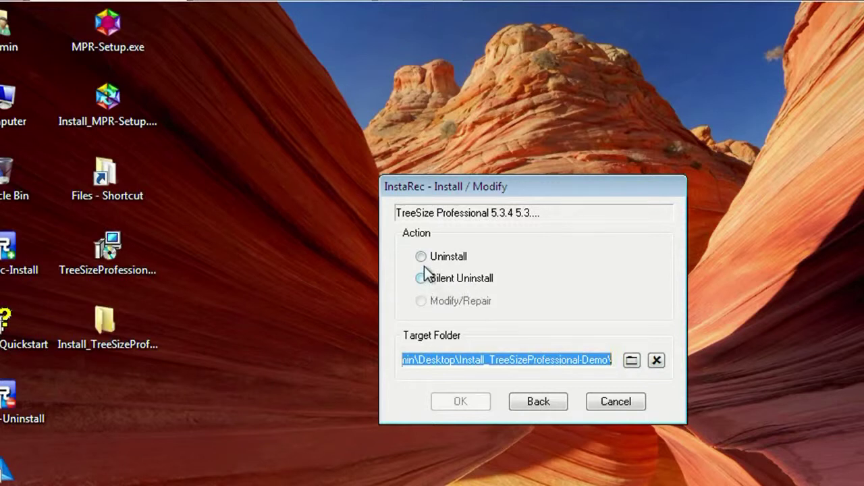
left_click(421, 256)
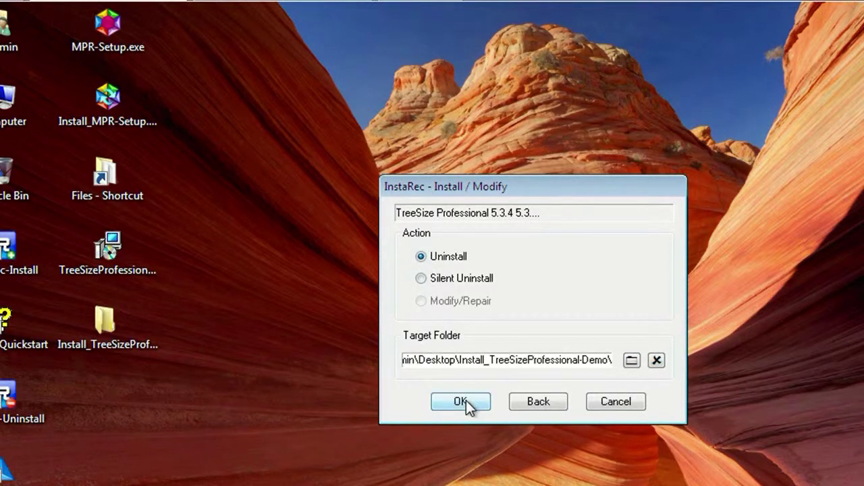
left_click(462, 402)
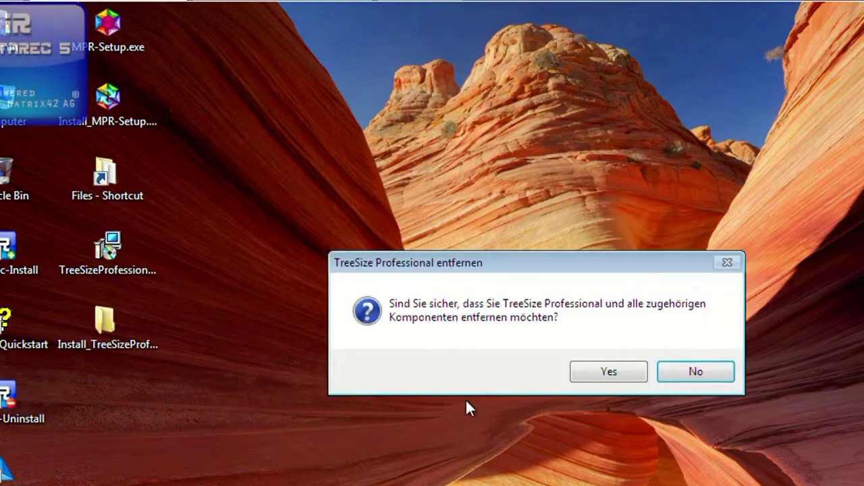
- Confirm the removal of TreeSize Professional, close the browser survey page and have the application settings deleted too
left_click(611, 372)
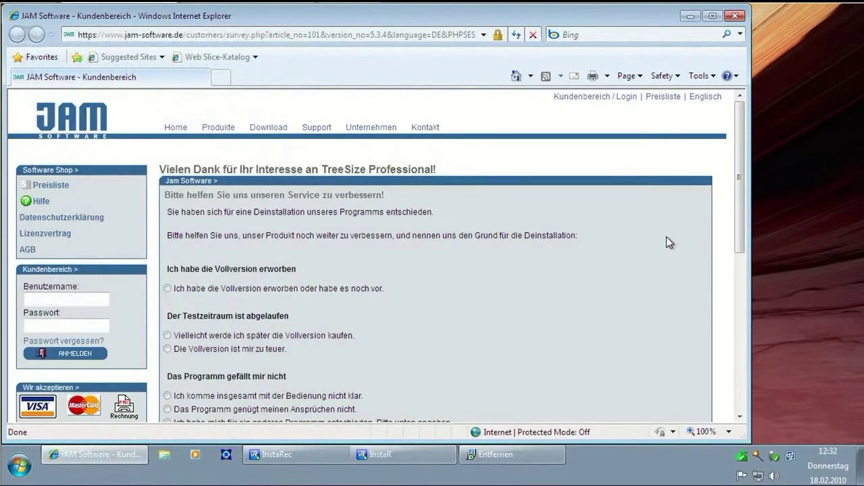
left_click(735, 17)
mouse_move(58, 52)
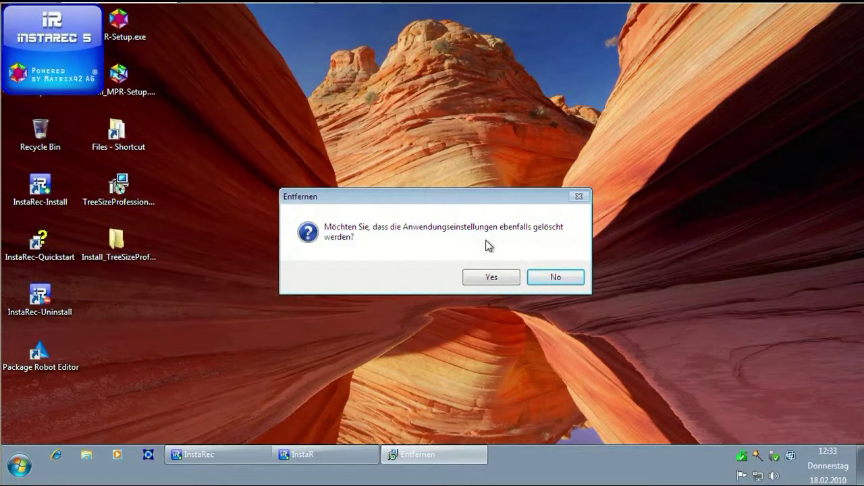
left_click(492, 277)
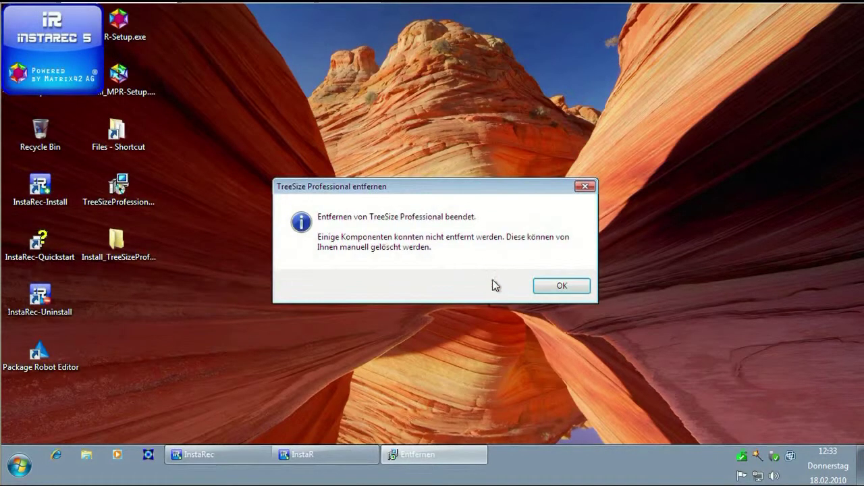
- Record the dismissal of the final removal message as a pop-up, then save the uninstall script and close its editor
mouse_move(47, 77)
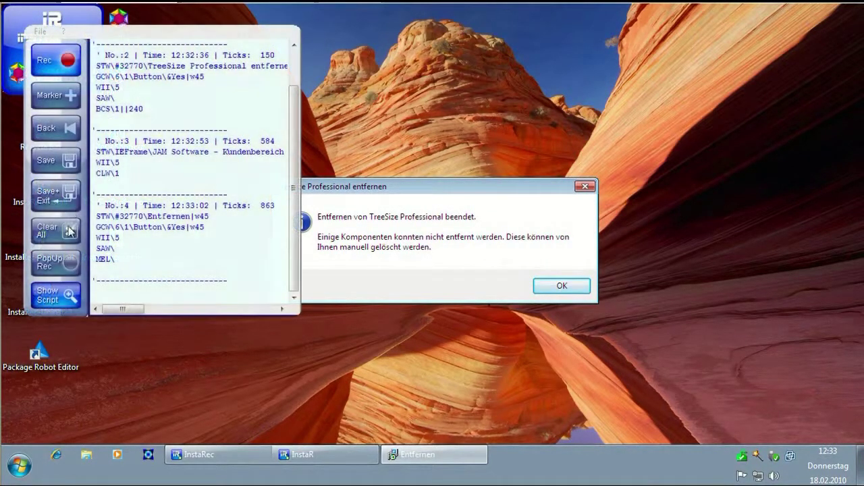
left_click(65, 265)
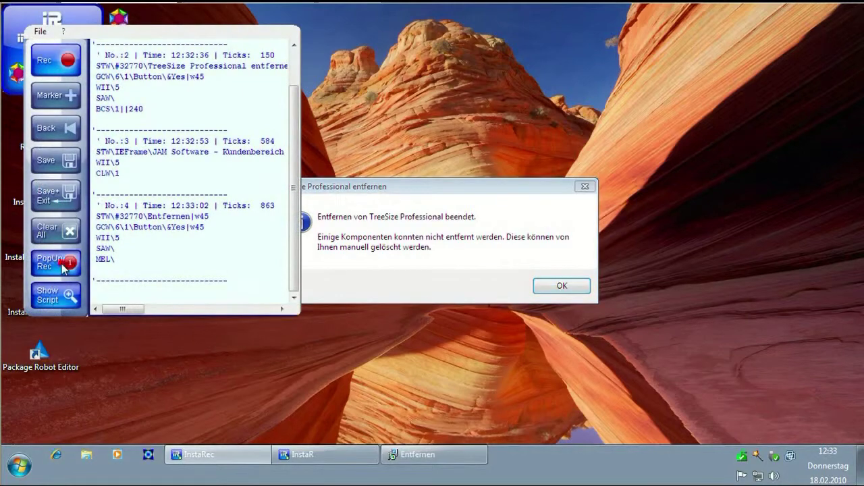
left_click(559, 286)
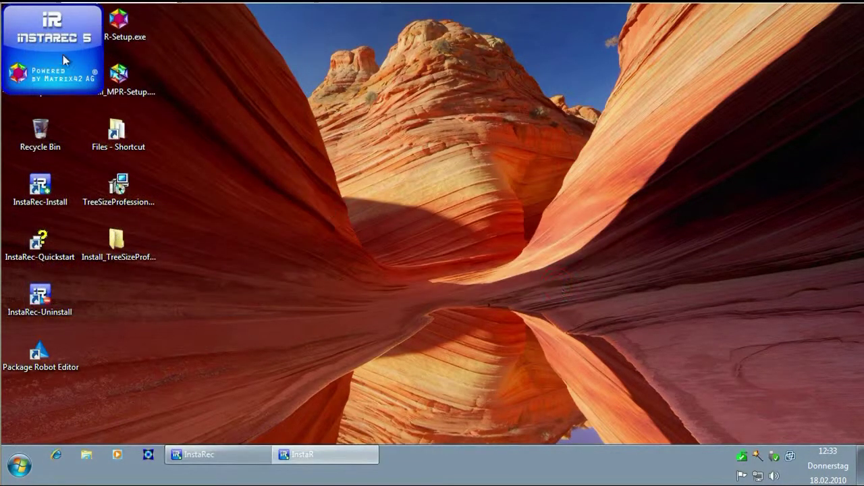
left_click(63, 198)
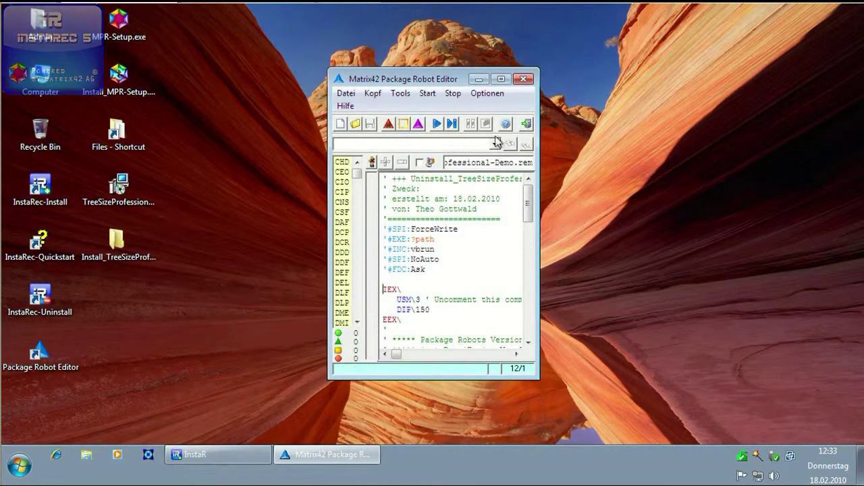
left_click(523, 79)
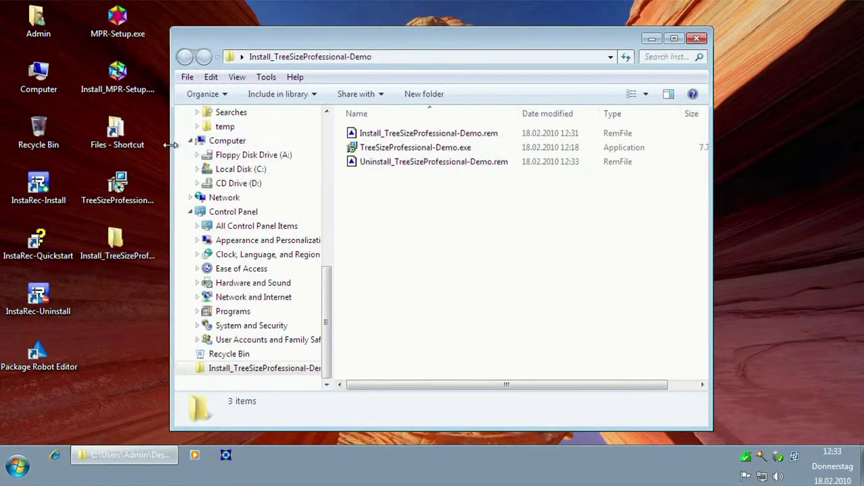
- Open Install_TreeSizeProfessional-Demo.rem from its folder in the Package Robot Editor and run the script
left_click_drag(171, 144, 477, 159)
left_click_drag(521, 31, 688, 6)
double_click(836, 109)
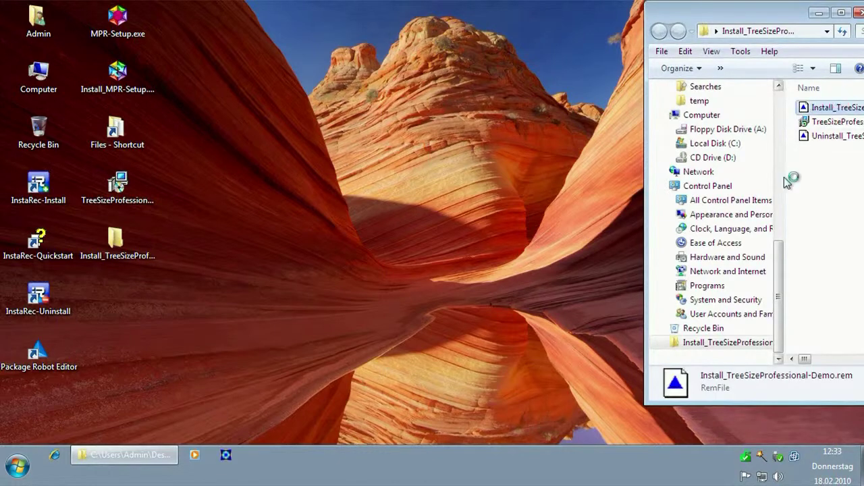
scroll(770, 187, "up", 1)
left_click_drag(416, 75, 746, 139)
scroll(780, 315, "down", 3)
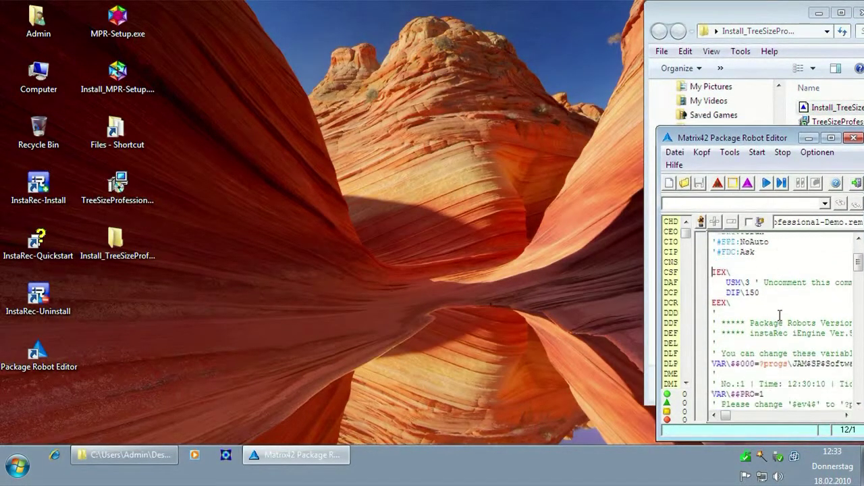
scroll(780, 315, "up", 1)
scroll(779, 315, "up", 2)
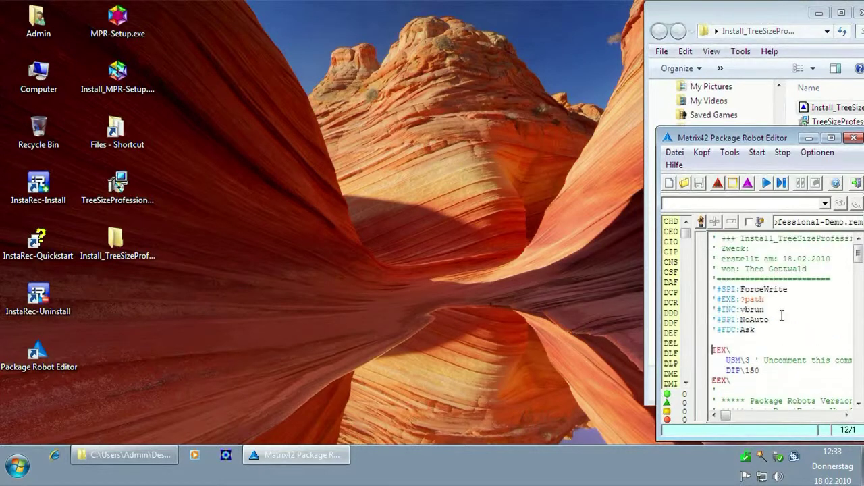
left_click(766, 183)
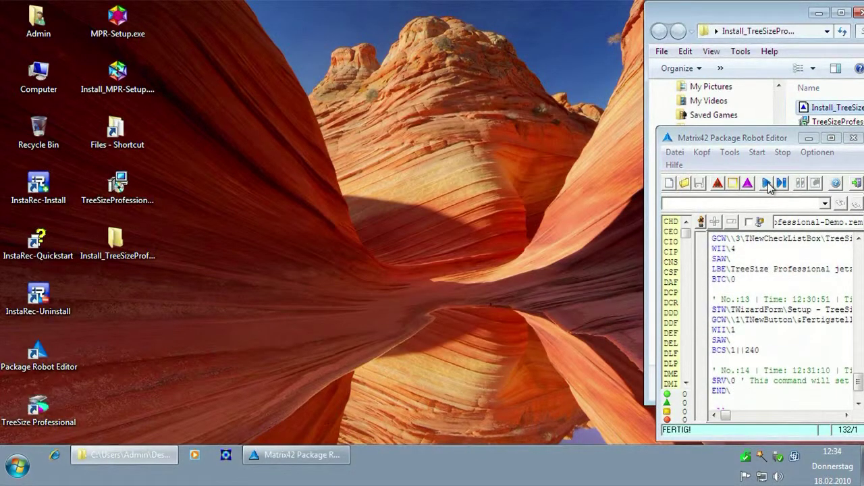
- Create an EXE from the install script with the default file description, and close the script editor
left_click(729, 153)
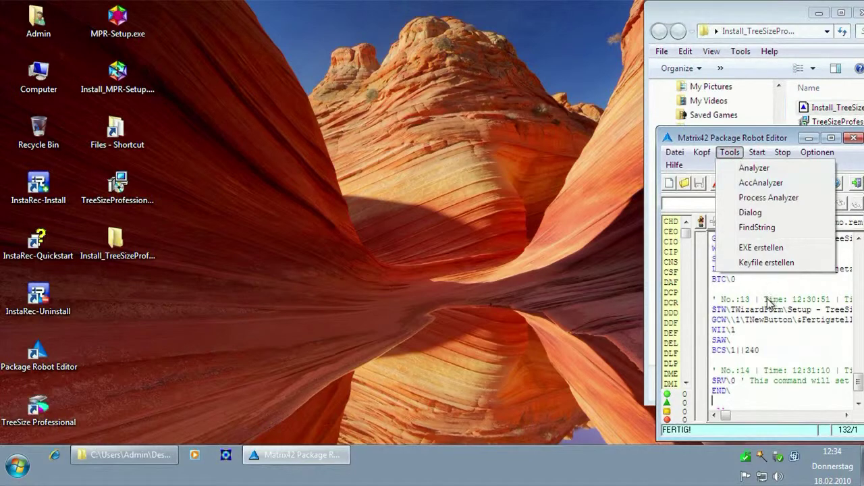
left_click(783, 247)
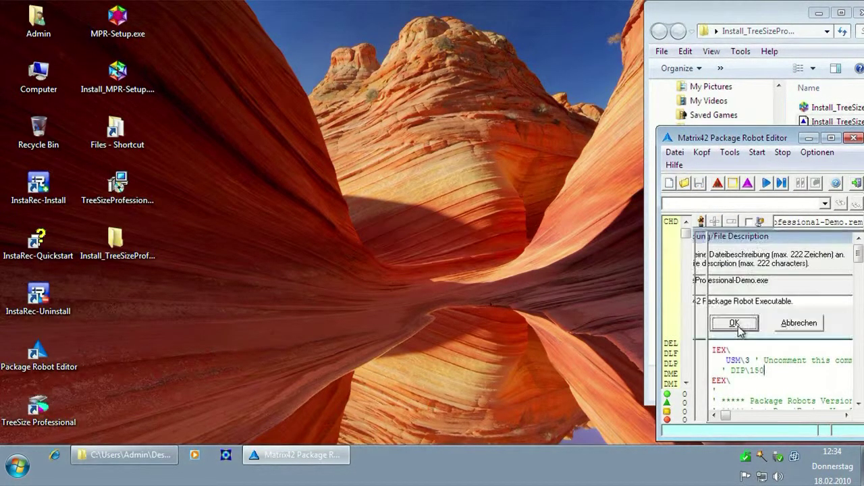
left_click(854, 139)
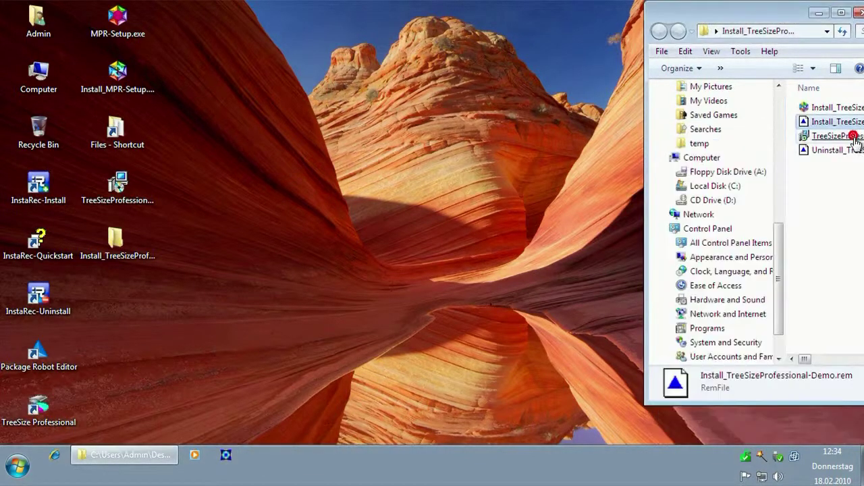
- Open Uninstall_TreeSizeProfessional-Demo.rem in the Package Robot Editor and run the uninstall script
left_click(837, 150)
right_click(837, 150)
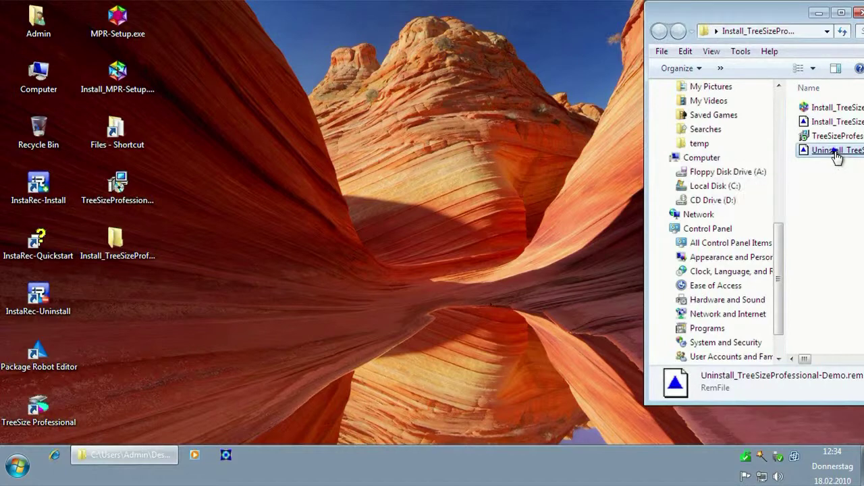
left_click(830, 157)
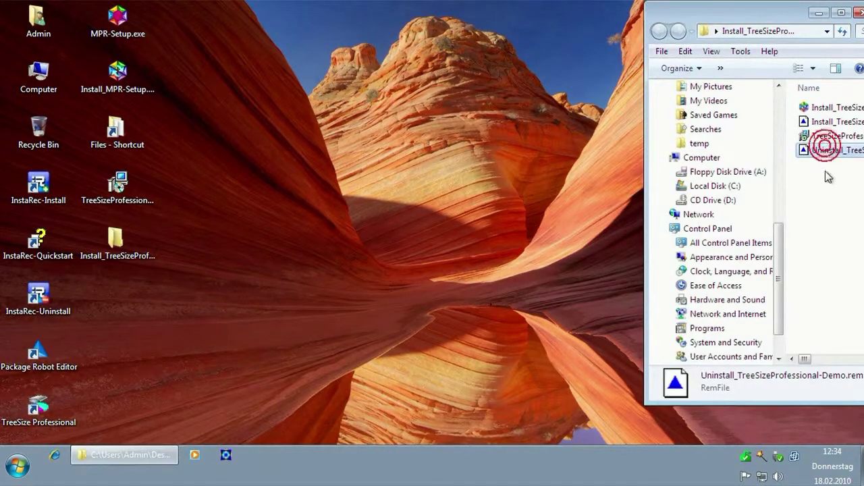
left_click_drag(423, 69, 753, 132)
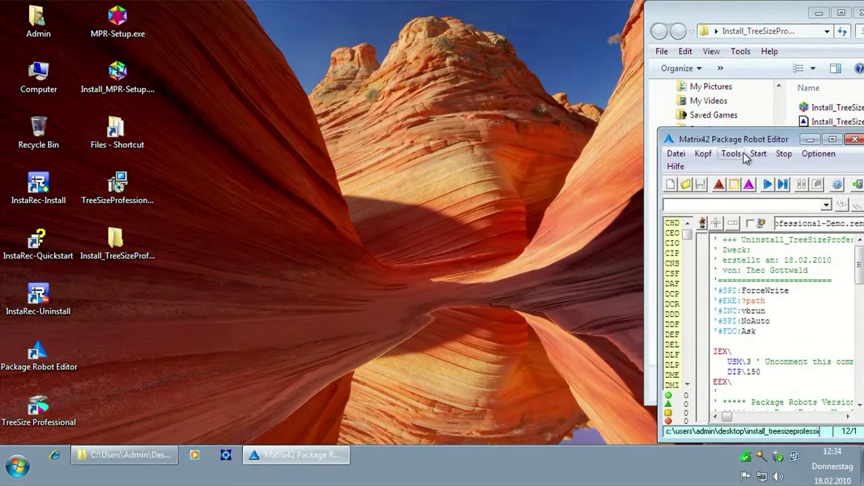
left_click(767, 185)
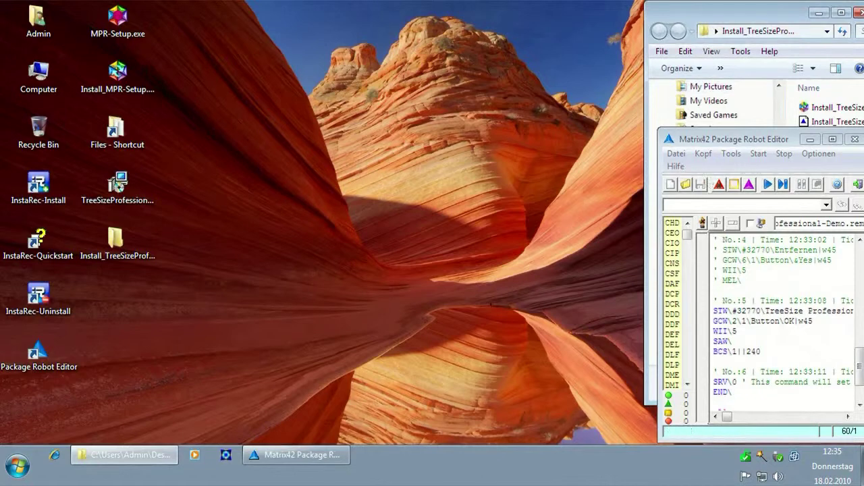
- Comment out the DIP\150 line, create an EXE from the uninstall script with the default file description, and close the script editor
scroll(862, 277, "up", 15)
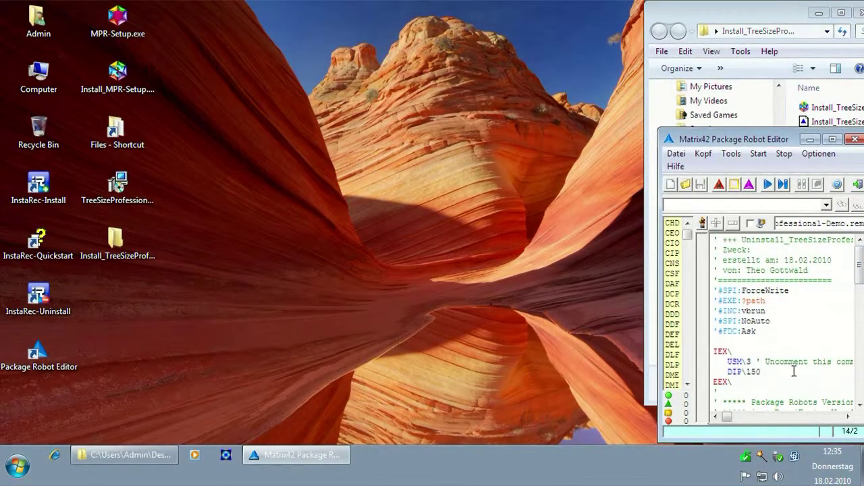
left_click(731, 154)
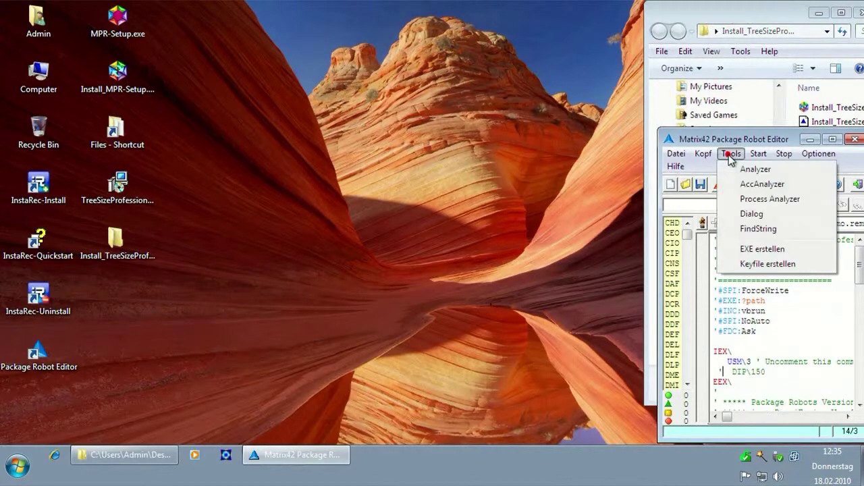
left_click(768, 250)
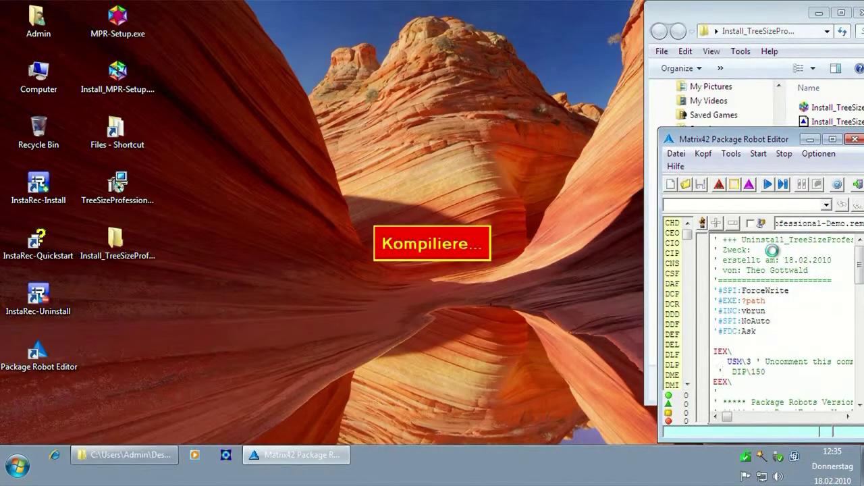
left_click(733, 325)
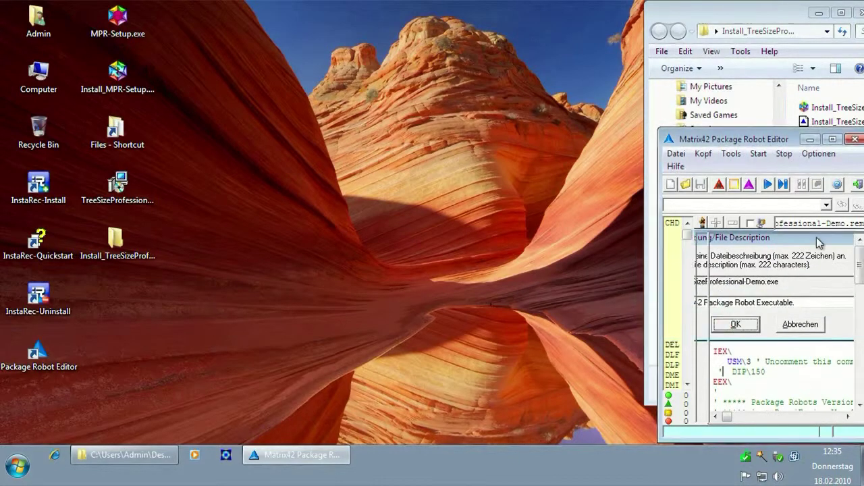
left_click(855, 140)
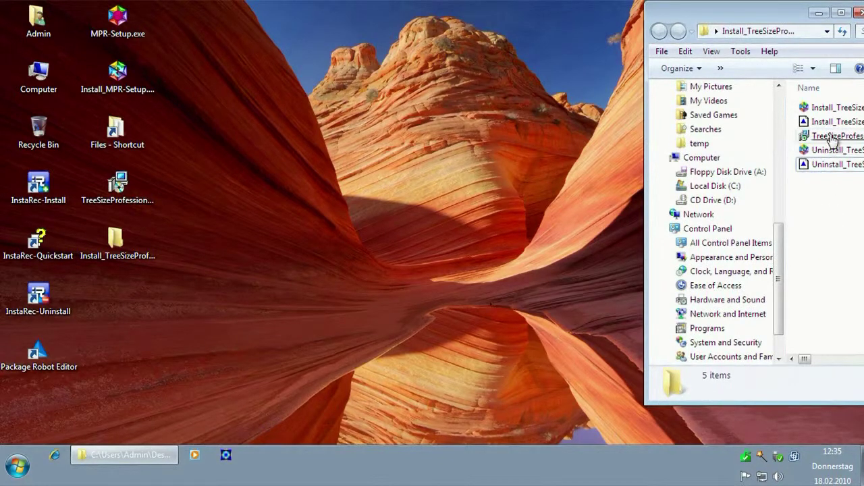
- Run the compiled Install_TreeSizeProfessional-Demo.exe from the folder to install TreeSize Professional
left_click(835, 110)
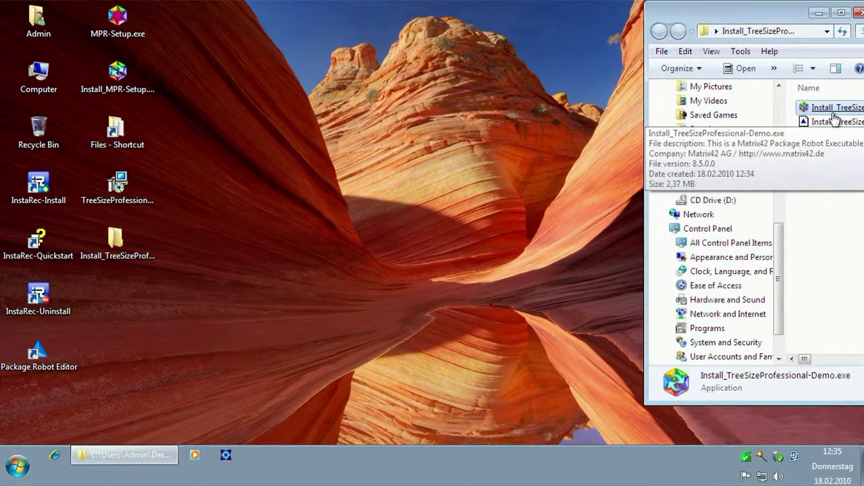
double_click(835, 116)
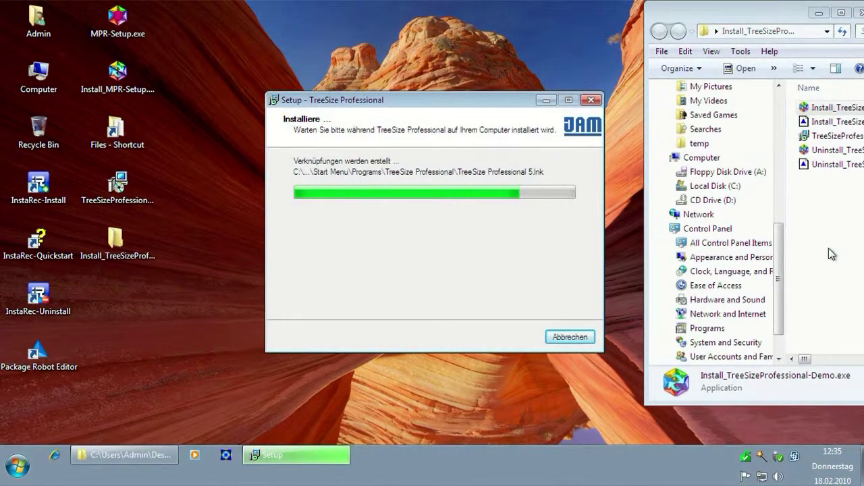
key("Return")
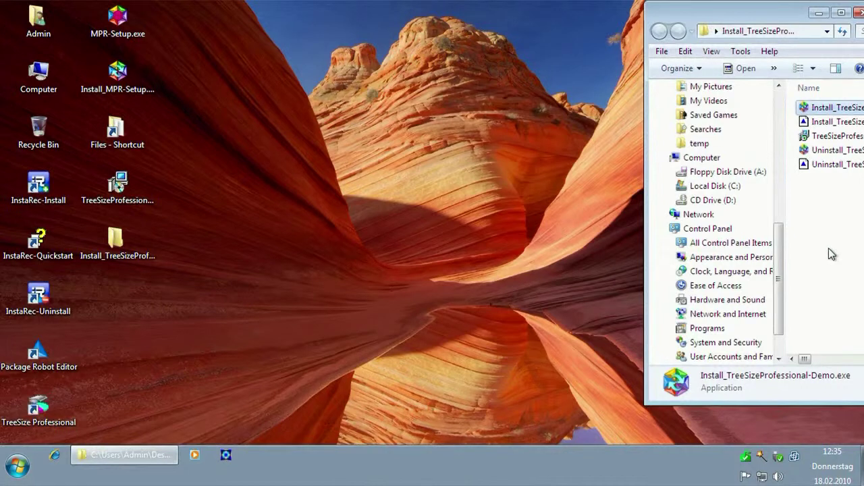
- Run the compiled Uninstall_TreeSizeProfessional-Demo.exe to remove TreeSize Professional
left_click(825, 122)
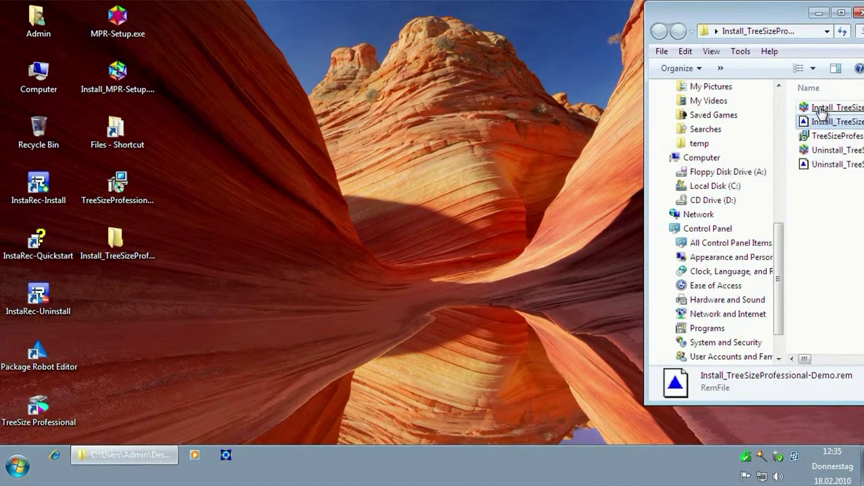
left_click(825, 108)
left_click(828, 151)
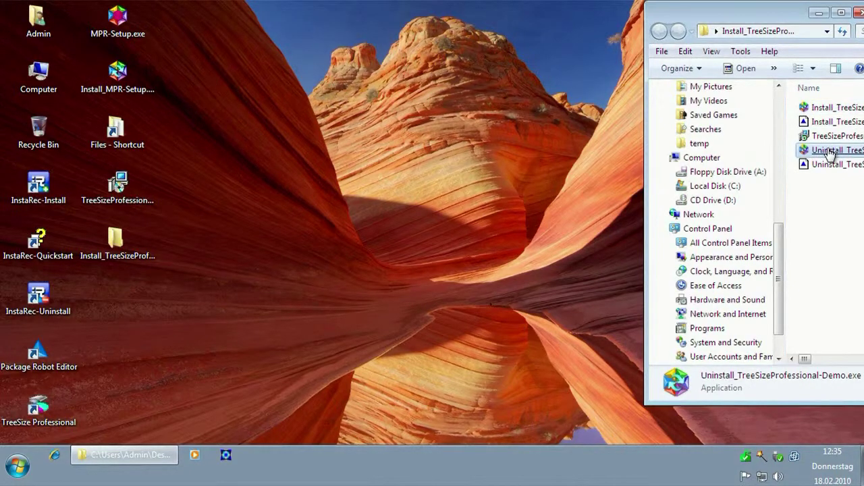
double_click(829, 150)
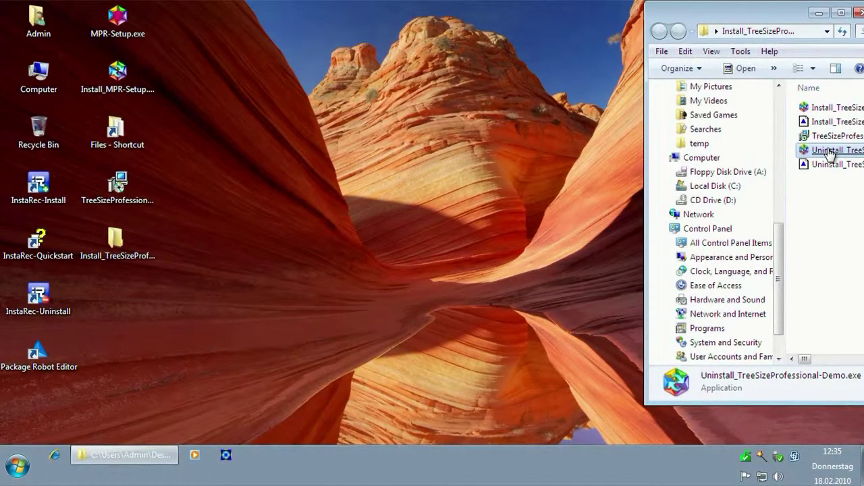
- Install TreeSize Professional once more with the compiled Install_TreeSizeProfessional-Demo.exe
left_click(832, 109)
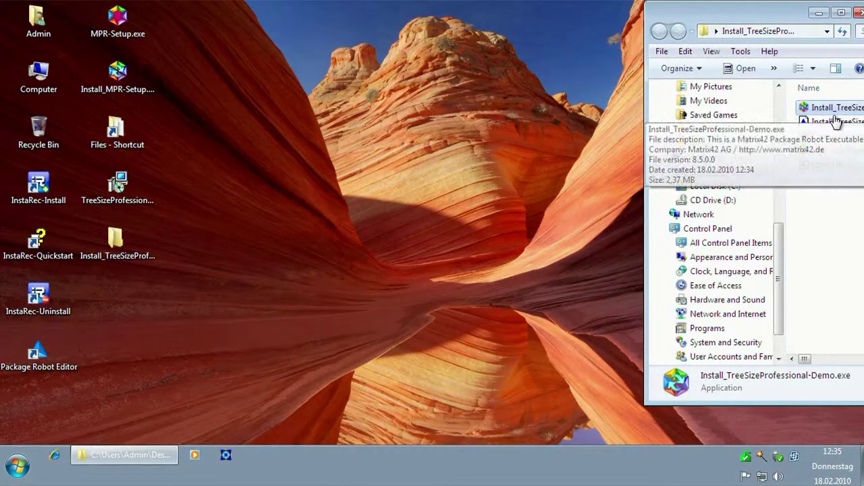
left_click(835, 121)
left_click(842, 198)
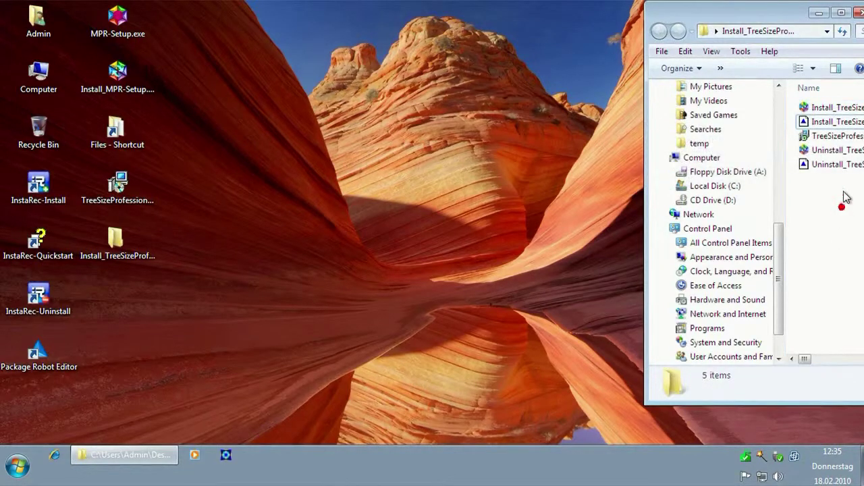
left_click(841, 108)
double_click(843, 108)
key("Return")
key("Return")
key("Return")
key("Return")
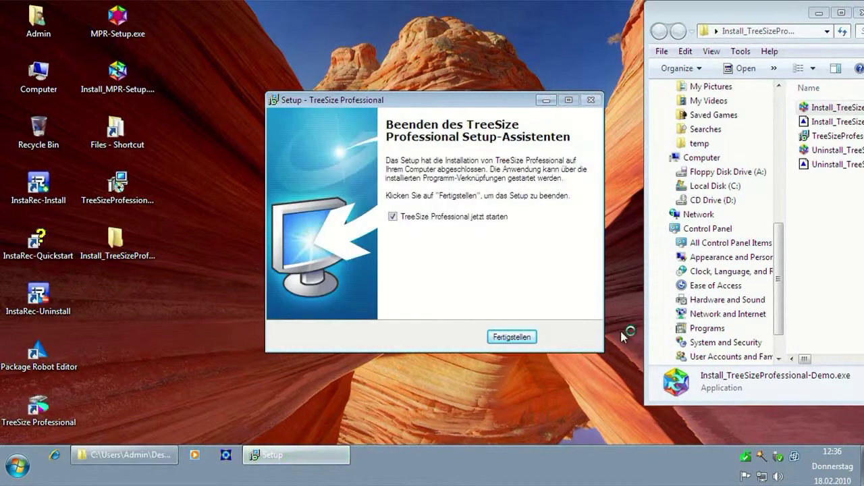
key("Return")
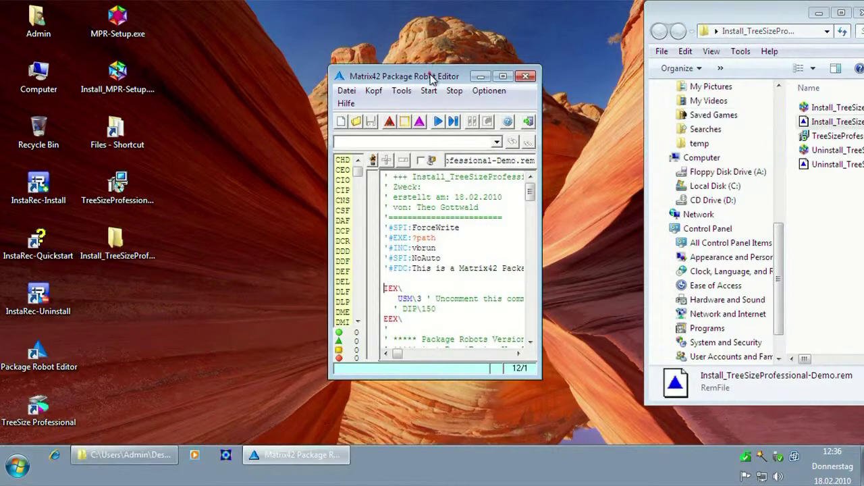
- Play Uninstall_TreeSizeProfessional-Demo.rem directly from its folder and close the editor holding the install script
left_click_drag(431, 78, 742, 255)
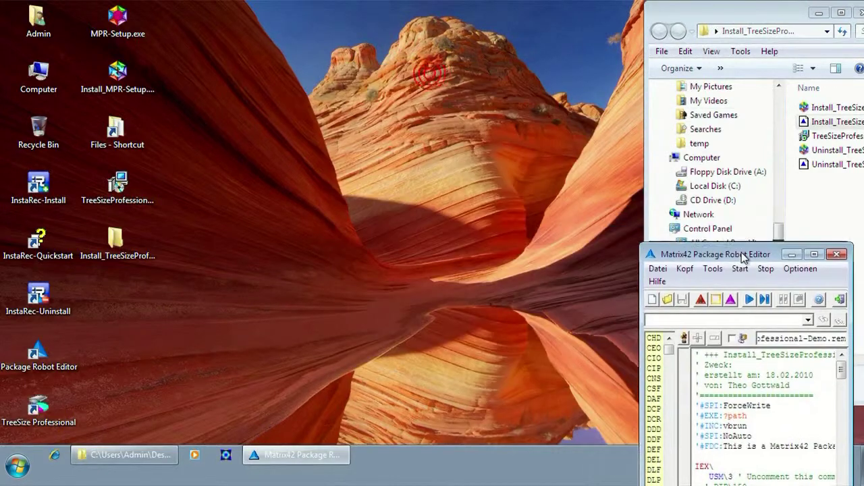
right_click(839, 165)
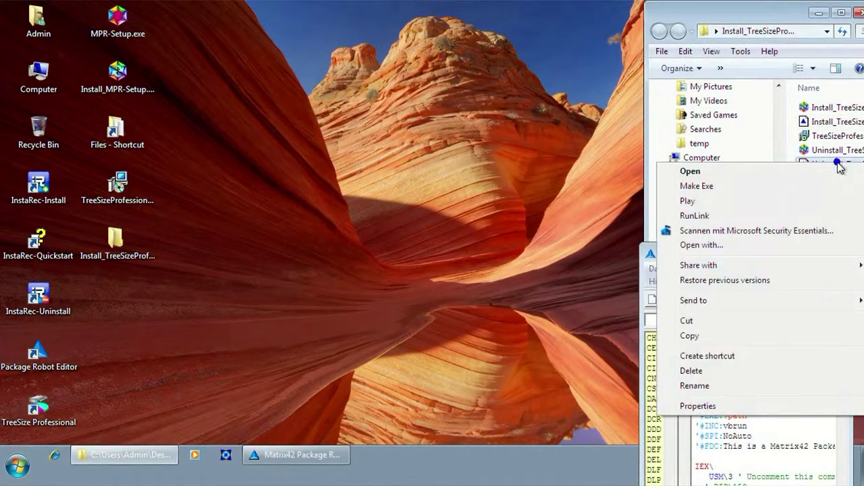
left_click(801, 206)
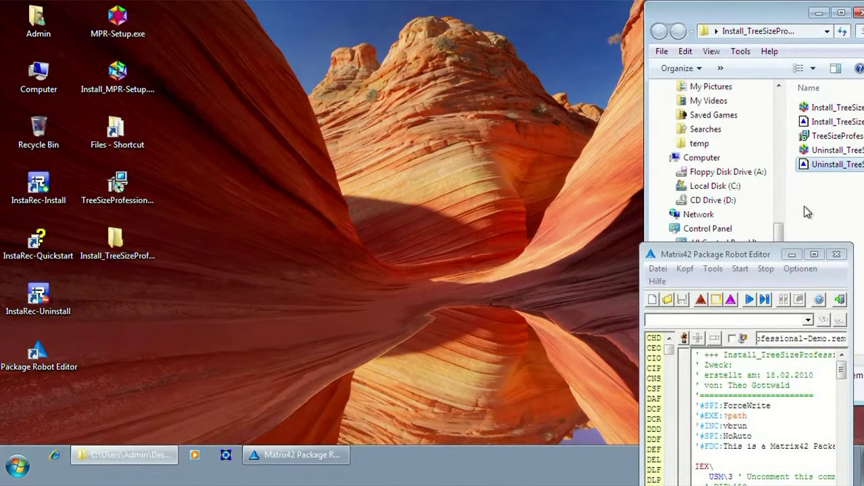
left_click_drag(760, 254, 710, 121)
left_click(788, 120)
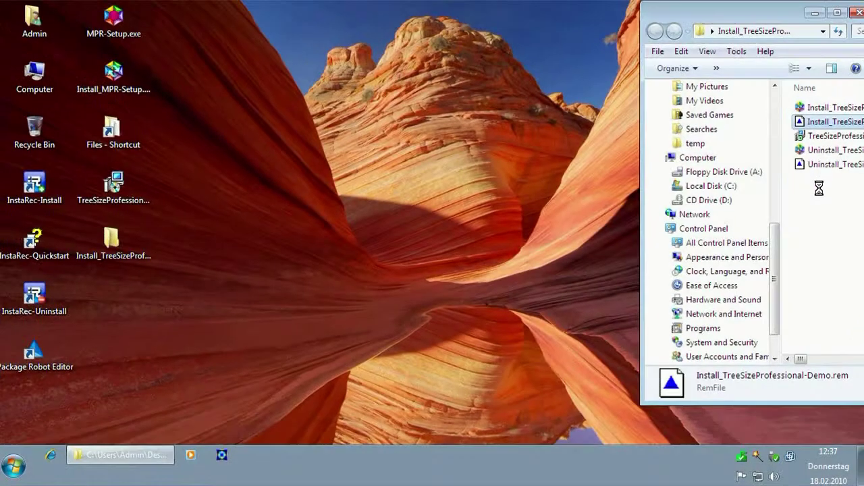
- Open Install_TreeSizeProfessional-Demo.rem in the Package Robot Editor and enlarge the editor window to read the script
left_click(827, 124)
left_click_drag(435, 76, 660, 18)
left_click_drag(759, 322, 845, 435)
left_click_drag(837, 172, 840, 249)
- Examine the recorded times of actions No. 2 to No. 5 in the install script
scroll(765, 277, "up", 3)
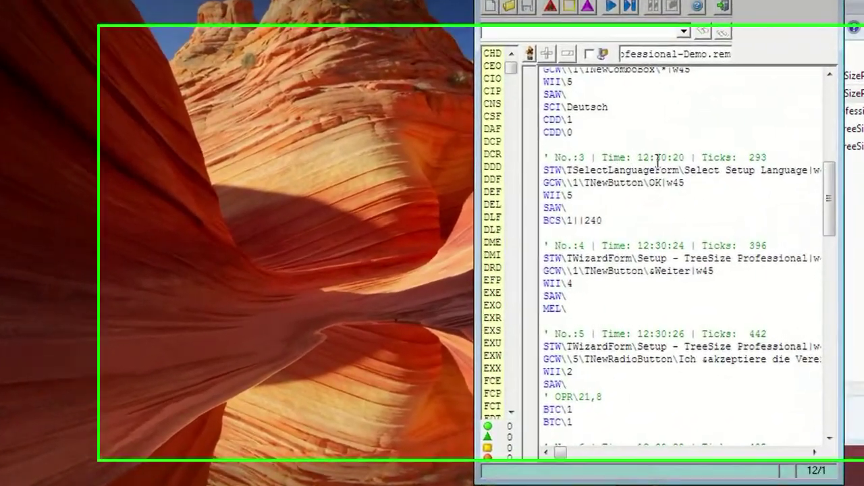
double_click(693, 162)
left_click(717, 161)
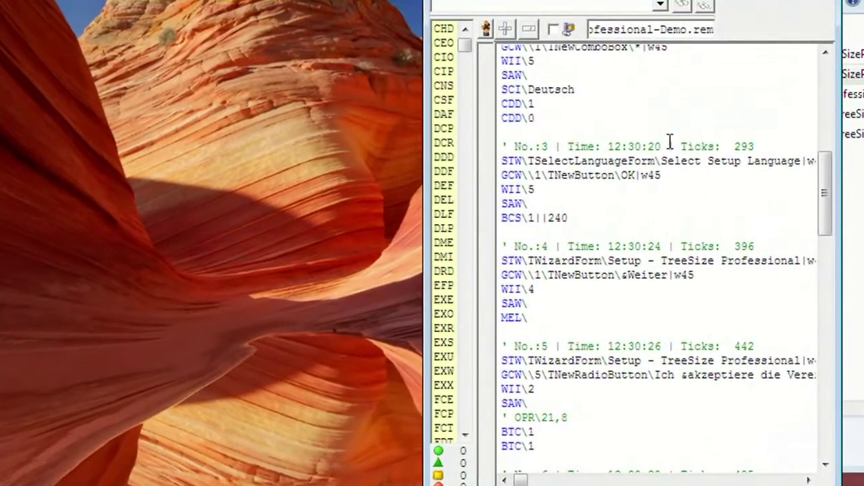
double_click(657, 146)
left_click(635, 146)
scroll(642, 146, "up", 5)
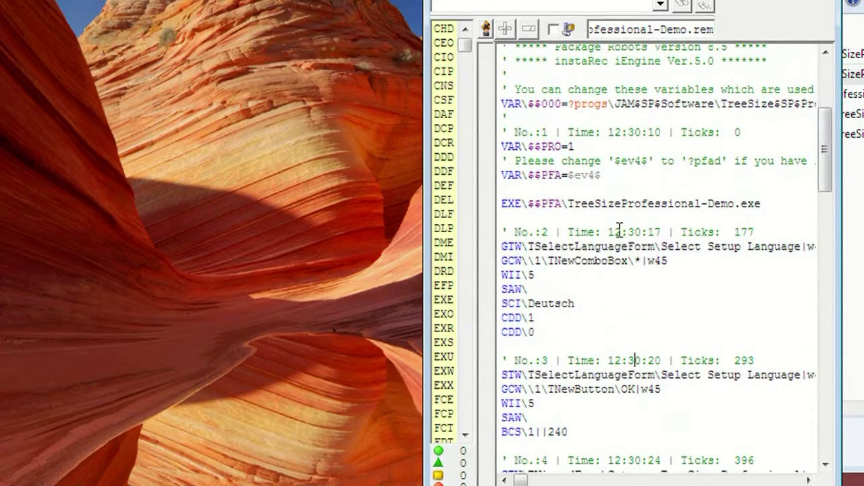
left_click_drag(609, 232, 659, 231)
left_click_drag(665, 358, 639, 349)
scroll(668, 347, "down", 3)
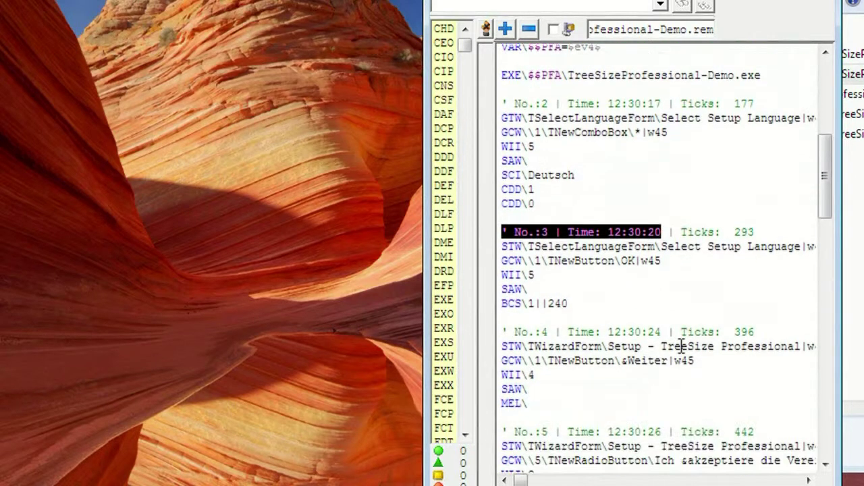
left_click_drag(681, 431, 641, 431)
- Compare the recorded times of actions No. 6 to No. 12, including the interval between No. 11 and No. 12
scroll(682, 345, "down", 5)
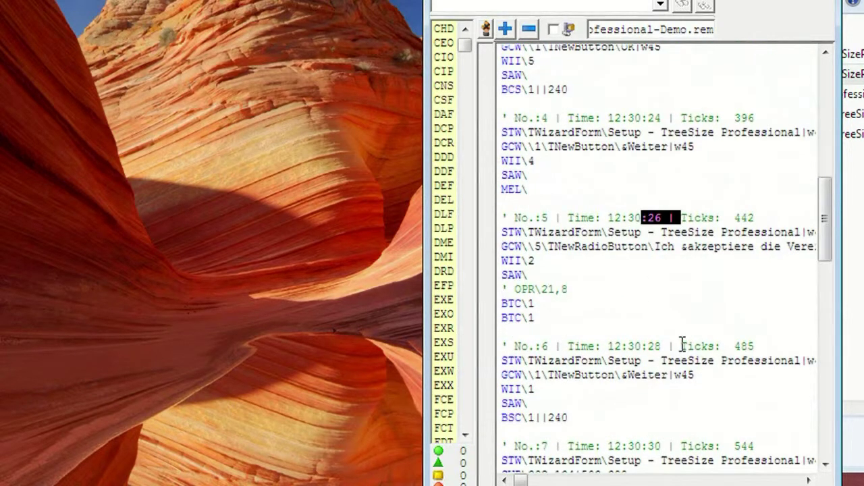
left_click(621, 339)
scroll(618, 334, "down", 10)
left_click_drag(653, 305, 635, 305)
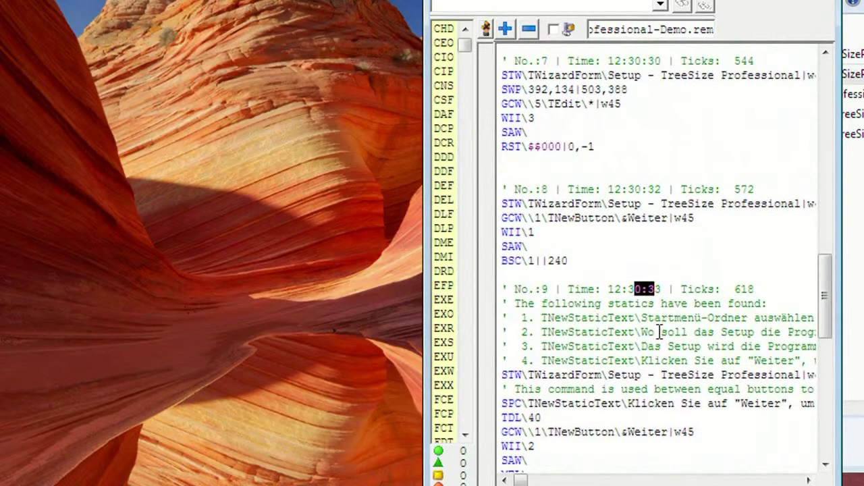
scroll(659, 331, "down", 2)
scroll(662, 338, "down", 1)
left_click_drag(647, 373, 694, 374)
left_click(696, 375)
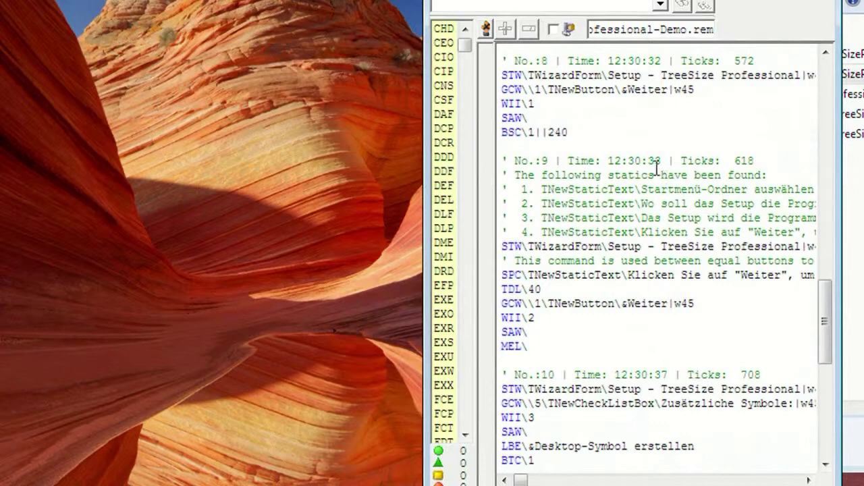
scroll(658, 378, "down", 5)
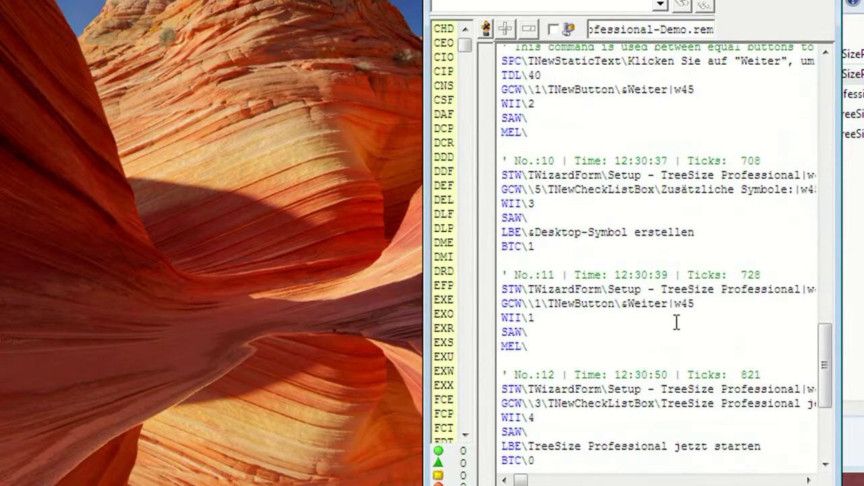
left_click_drag(674, 276, 655, 275)
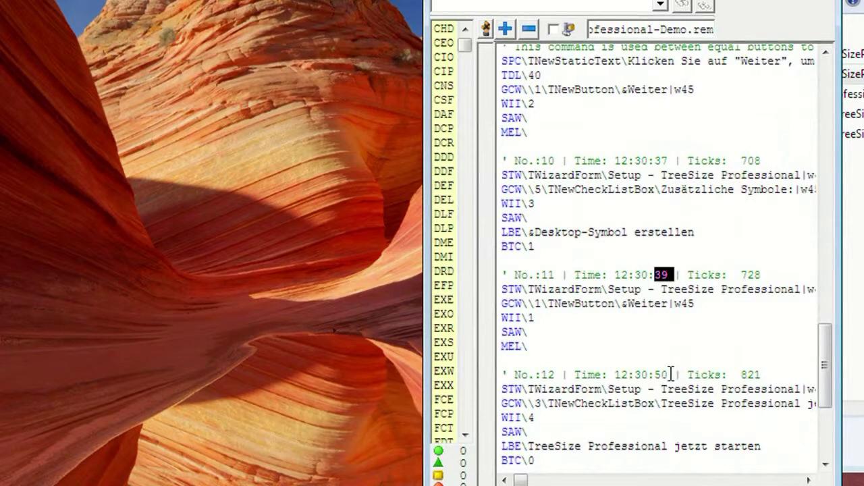
left_click_drag(675, 374, 665, 374)
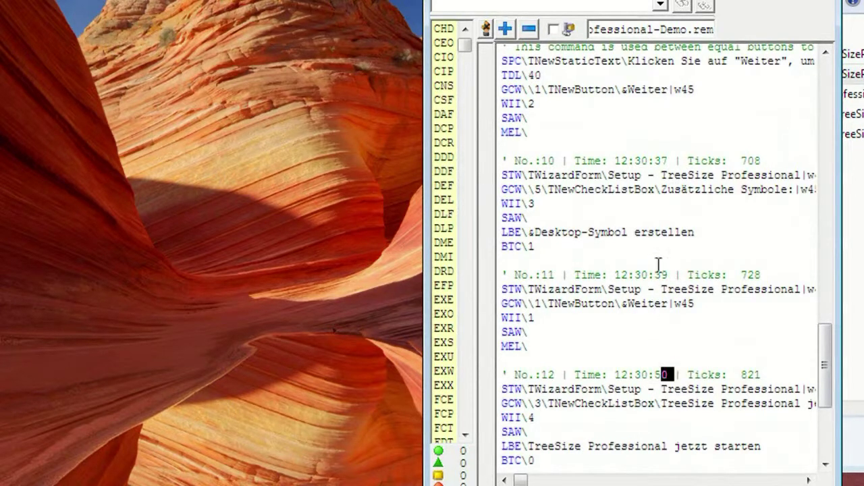
left_click(675, 374)
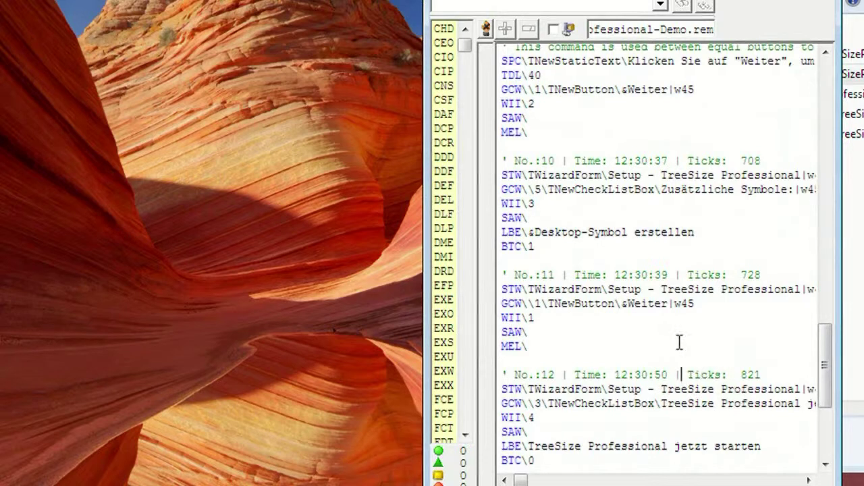
- Insert seven blank lines after the MEL\ command of action No. 11, before action No. 12
left_click(564, 350)
key("Return")
key("Return")
key("Return")
key("Return")
key("Return")
key("Return")
key("Return")
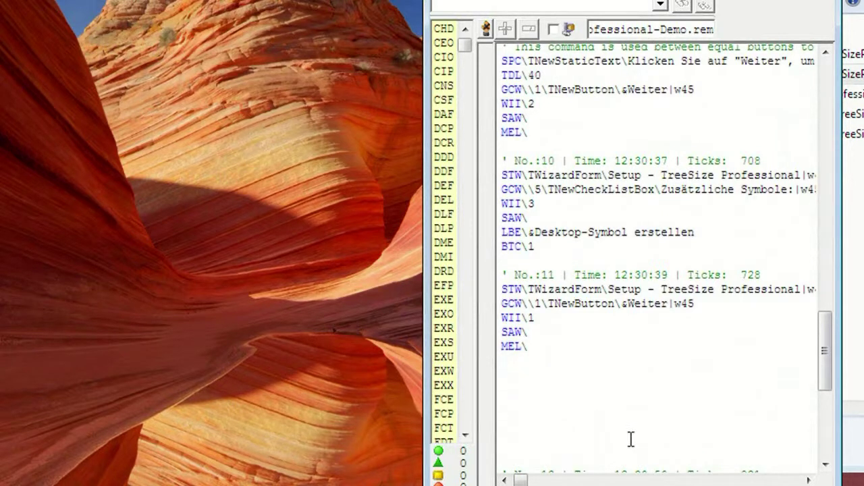
- Paste the copied STW and GCW commands between actions No. 11 and No. 12, change the button text to Abbrech, and add an MWI\ command
key("ctrl+v")
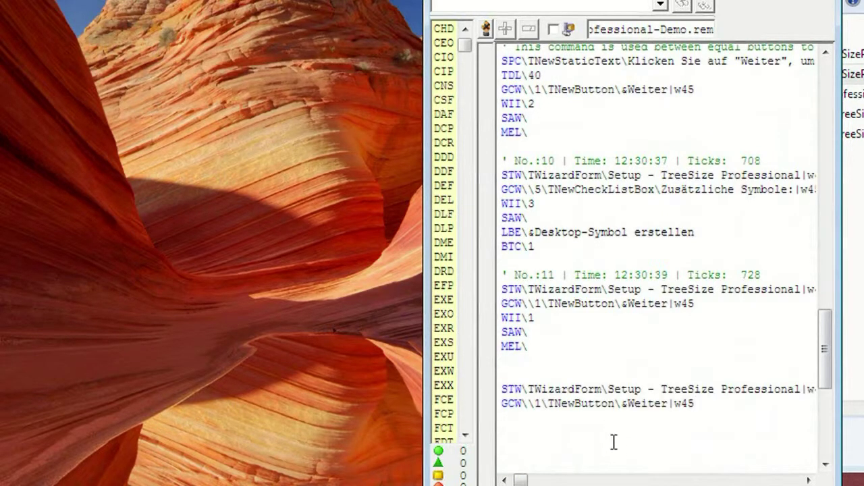
double_click(627, 403)
type("Abbrech")
scroll(696, 311, "down", 3)
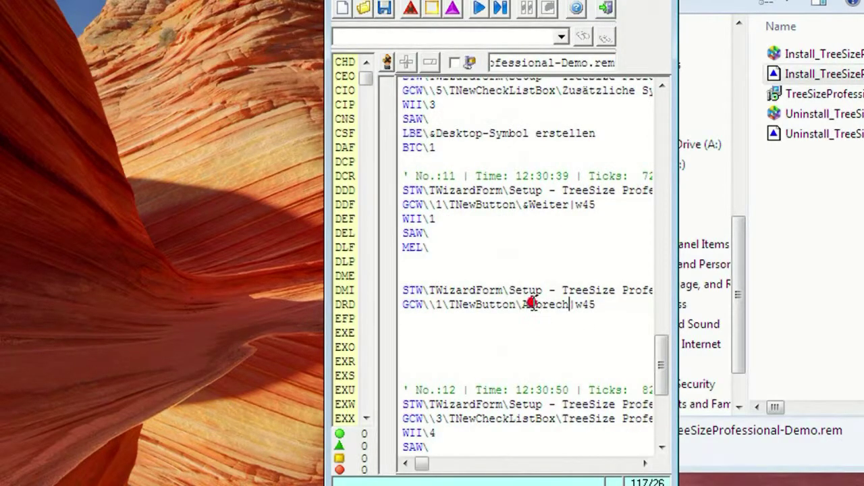
double_click(532, 304)
left_click(454, 320)
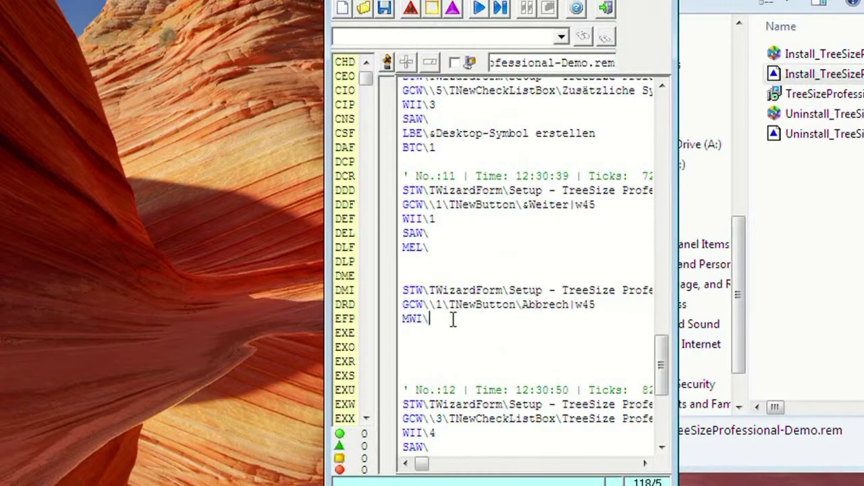
- Set a breakpoint on the STW command of action No. 12, run the install script up to it, and resume execution to the end
left_click(436, 261)
left_click(387, 405)
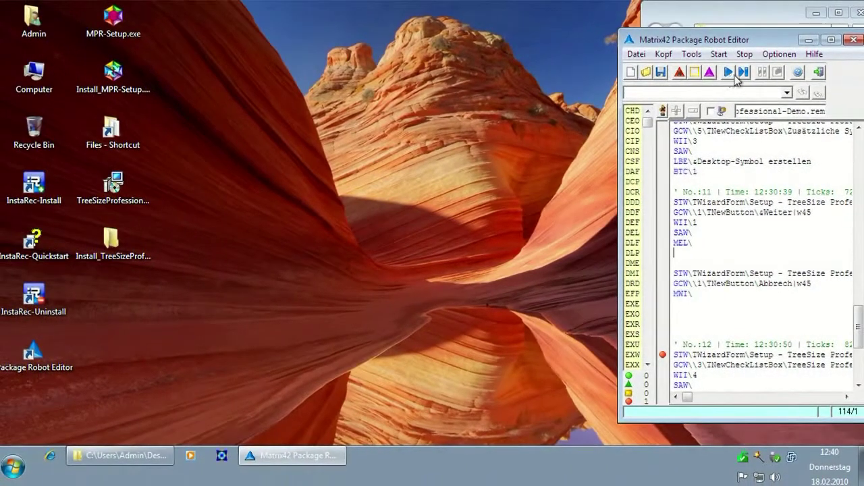
left_click(729, 71)
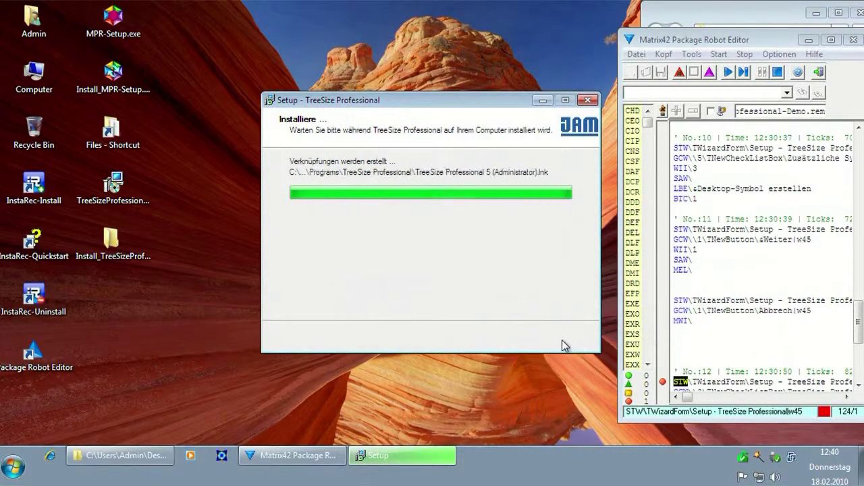
left_click(728, 71)
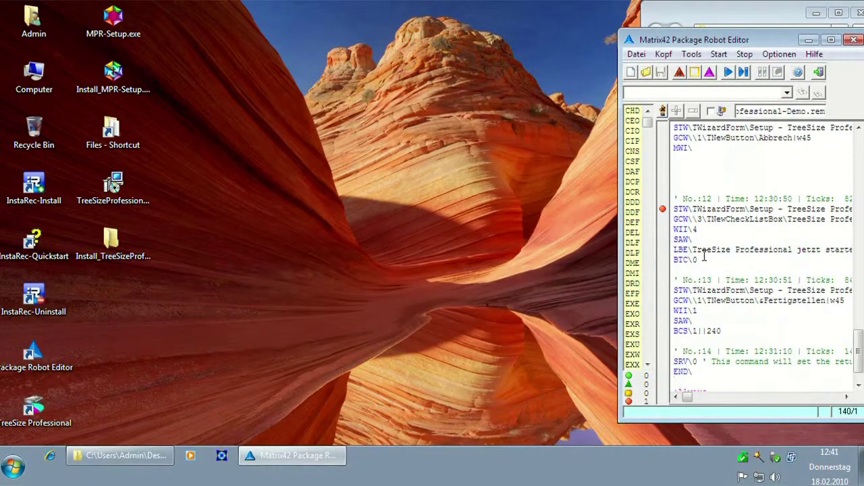
- Compile the edited install script into an EXE and close the Package Robot Editor
left_click(691, 54)
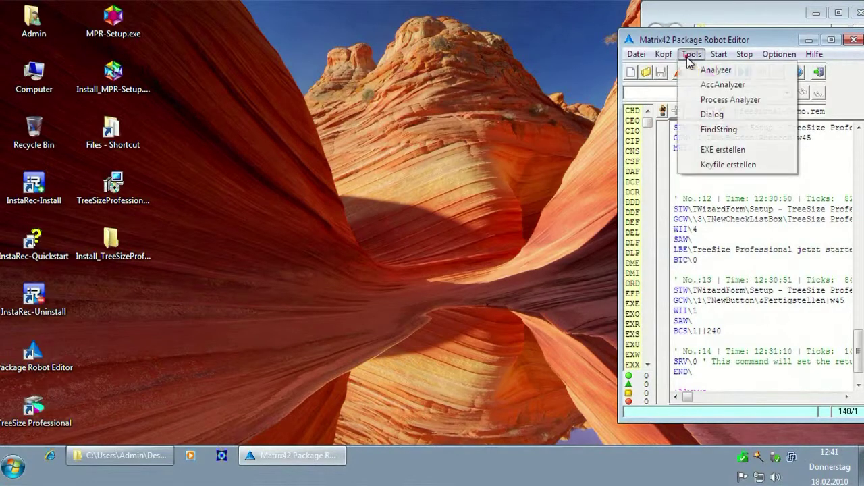
left_click(749, 150)
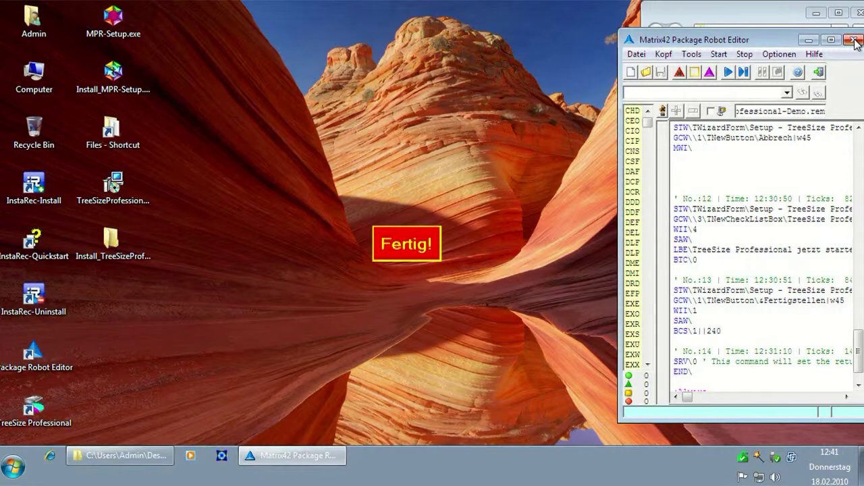
left_click(855, 43)
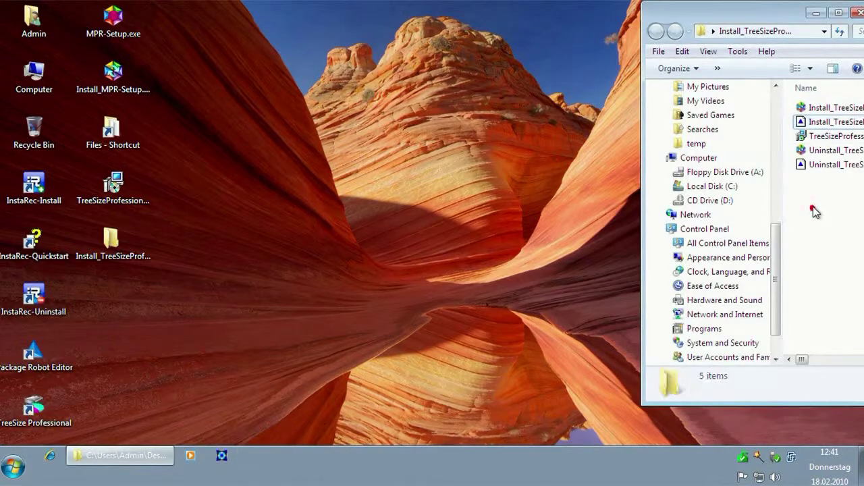
- Run Uninstall_TreeSizeProfessional-Demo.exe from the package folder to remove TreeSize Professional, and close the JAM Software survey page
left_click(839, 150)
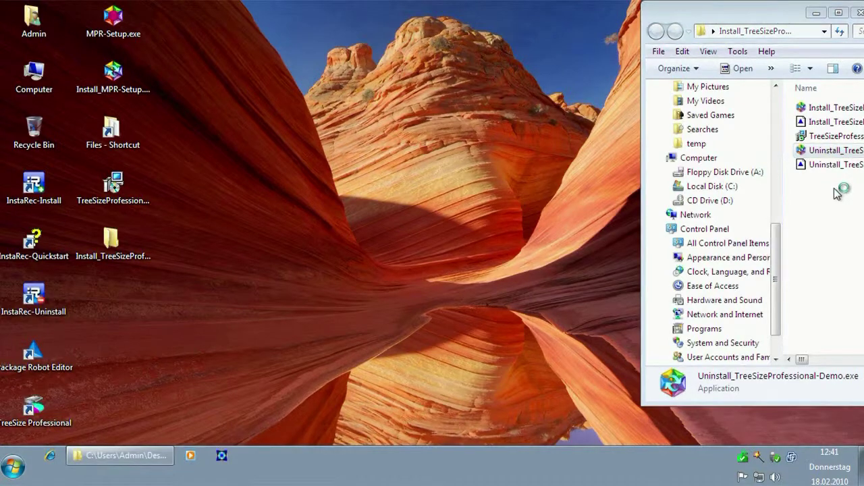
key("Return")
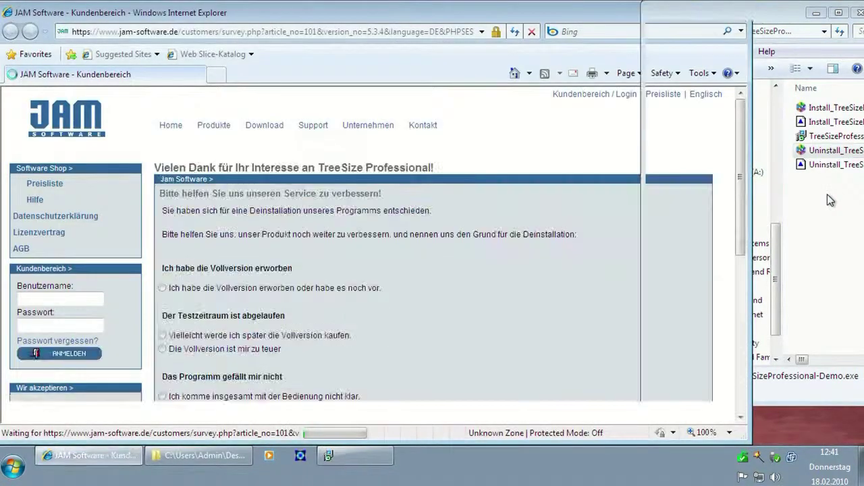
key("alt+F4")
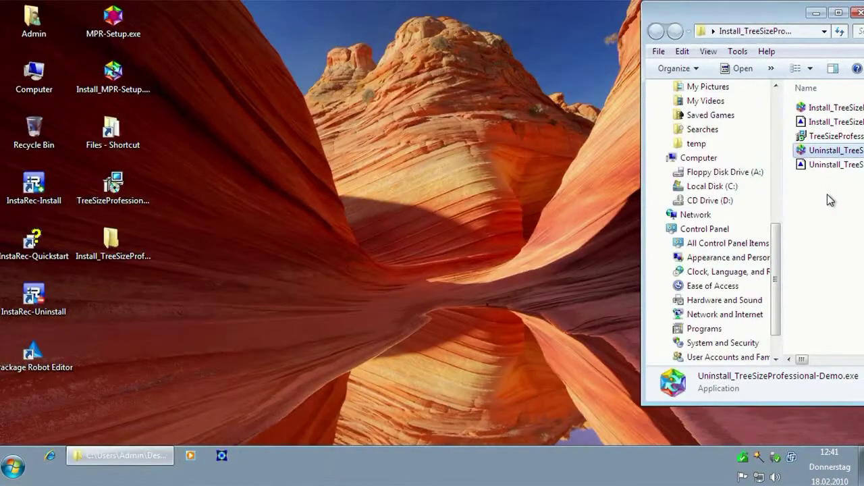
- Launch the recompiled Install_TreeSizeProfessional-Demo.exe to test the installation package
double_click(836, 108)
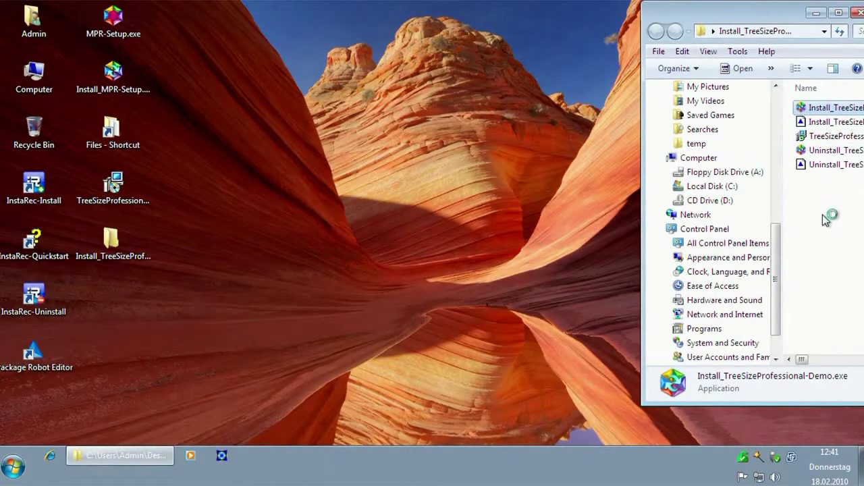